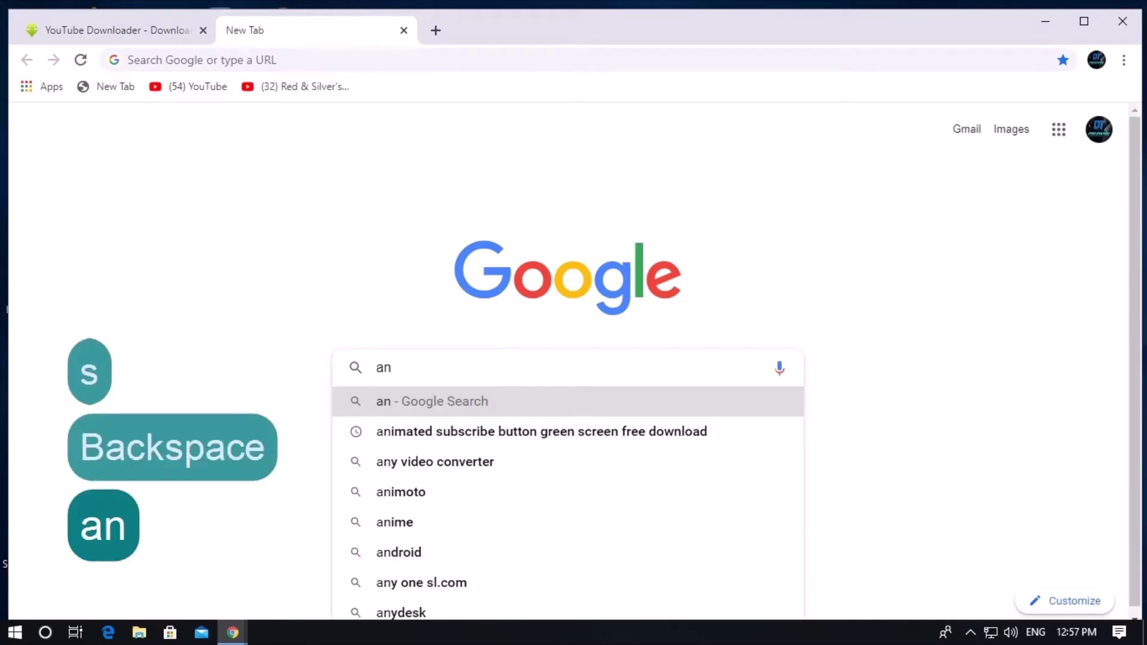
Search Google for the suggested query "animated subscribe button green screen free download".
key(Down)
drag(747, 368, 581, 378)
click(734, 367)
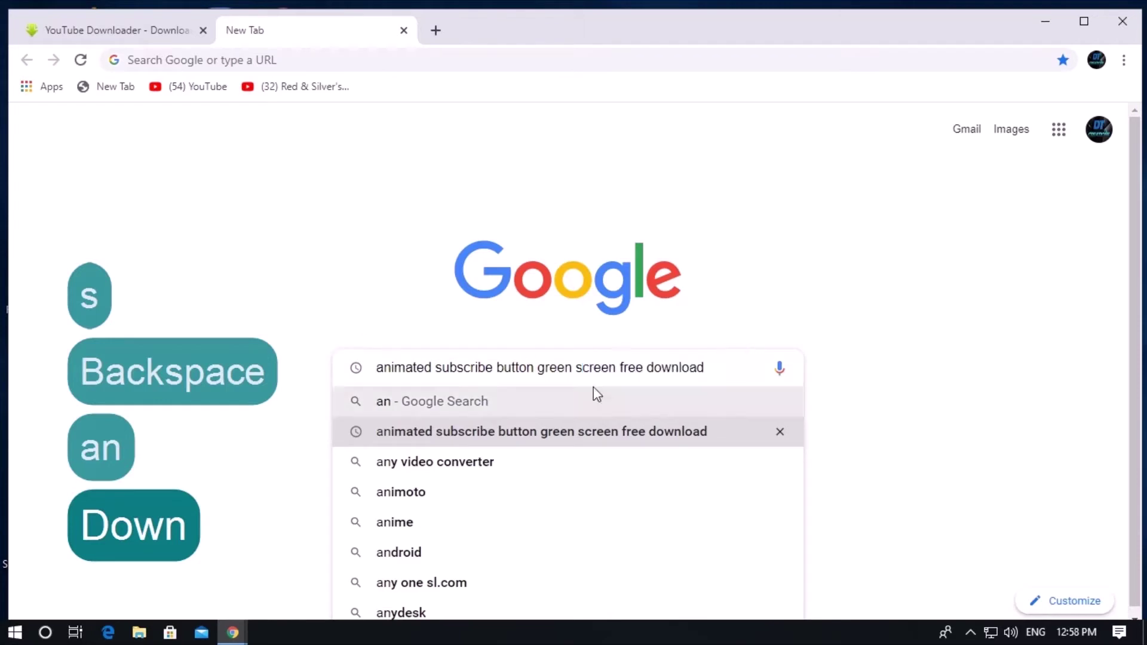
key(Return)
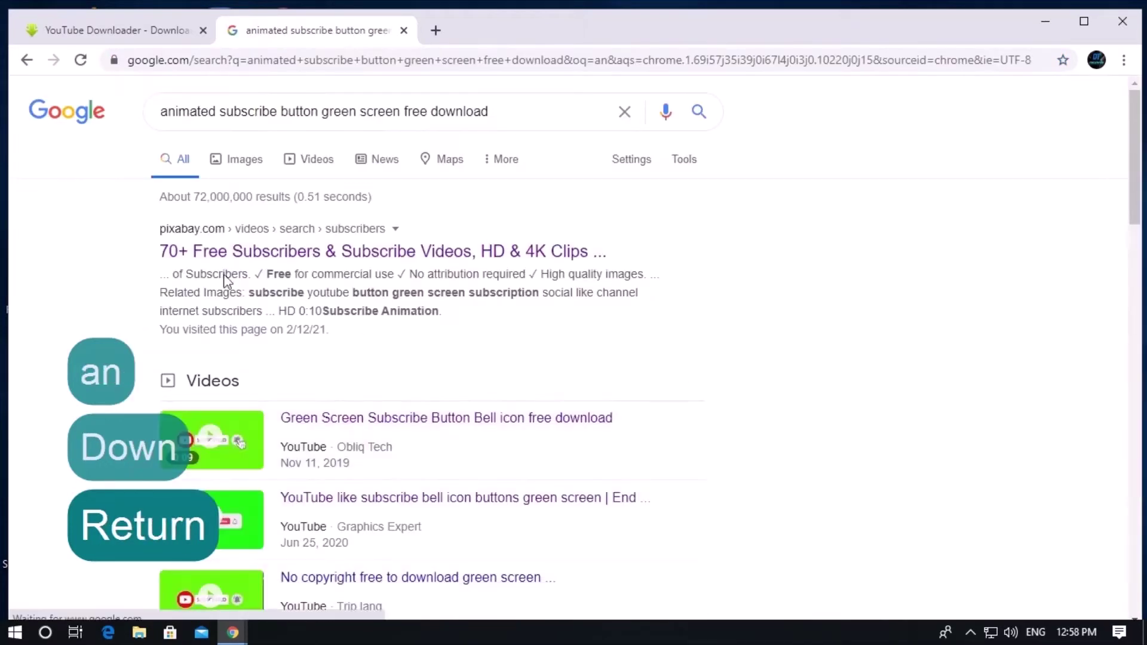
Browse the search results and open the YouTube video "Green Screen Subscribe Button Bell icon free download".
scroll(182, 369, down, 2)
scroll(449, 340, down, 4)
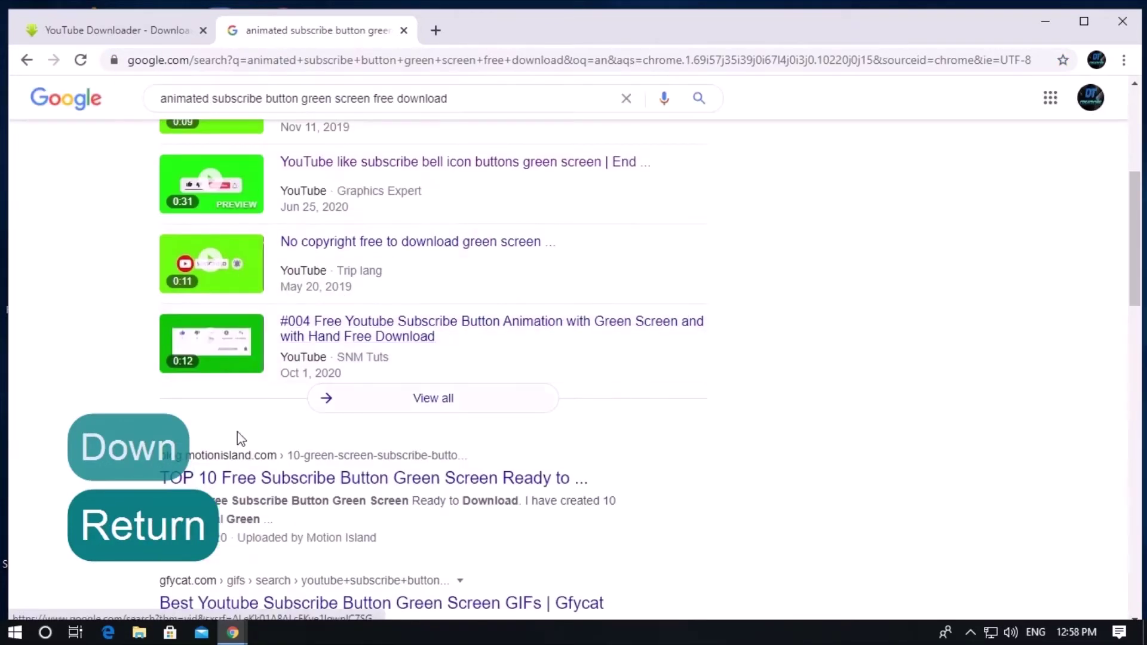
scroll(281, 359, up, 3)
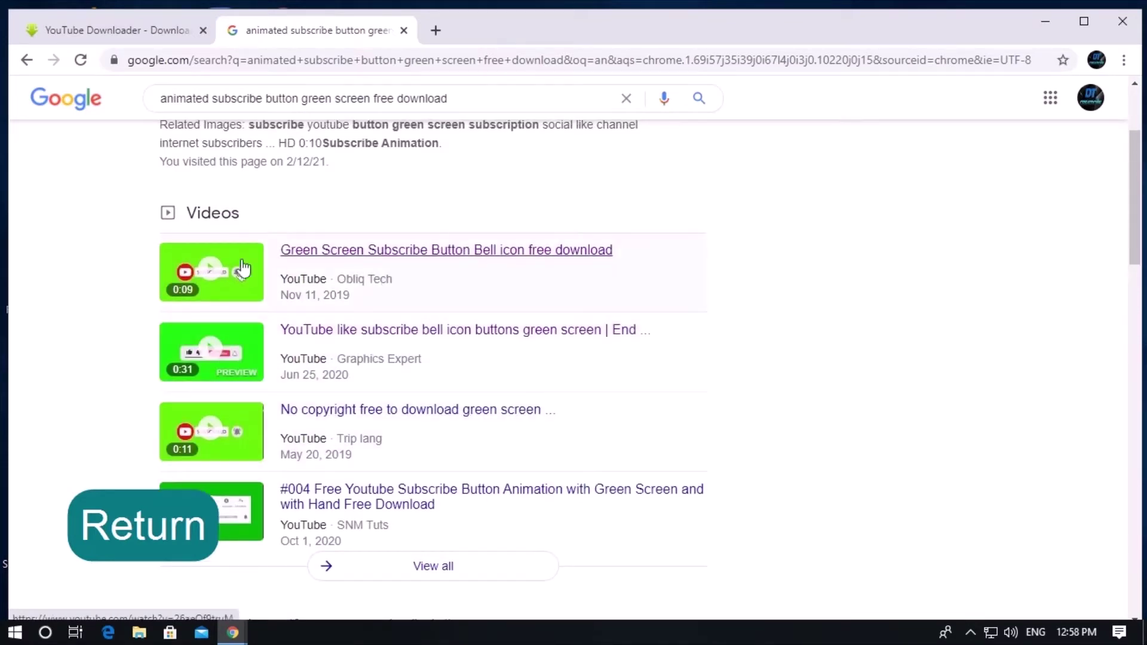
click(362, 255)
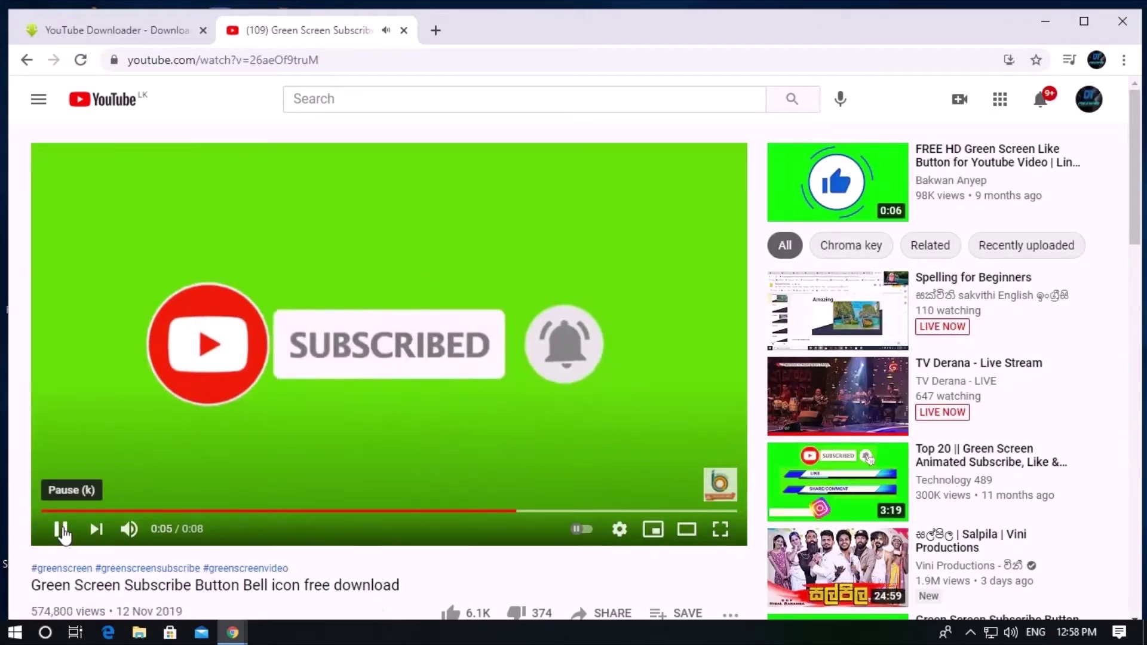
Copy the YouTube video's address and paste it into the savefrom.net video link field.
click(144, 59)
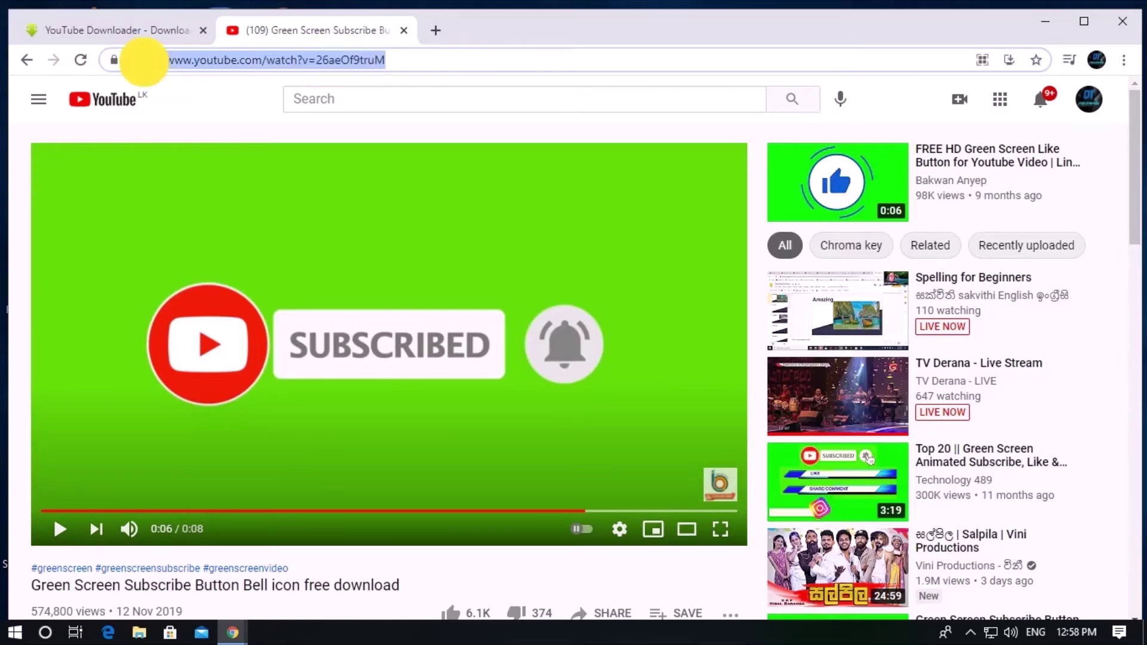
right_click(150, 61)
click(205, 147)
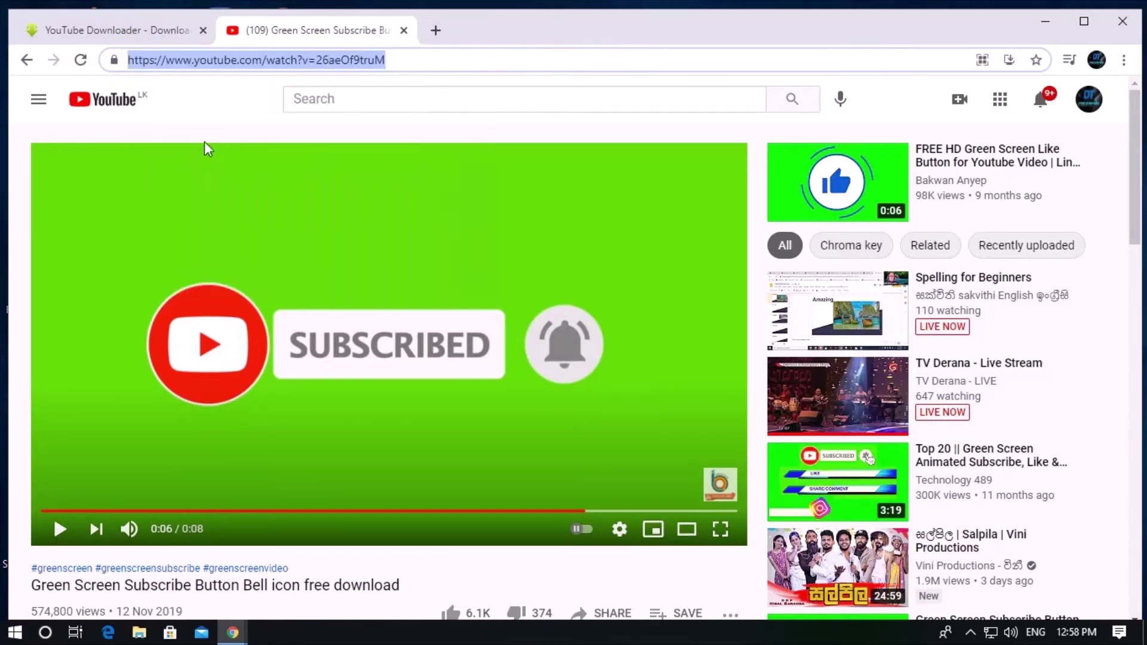
click(120, 30)
right_click(440, 280)
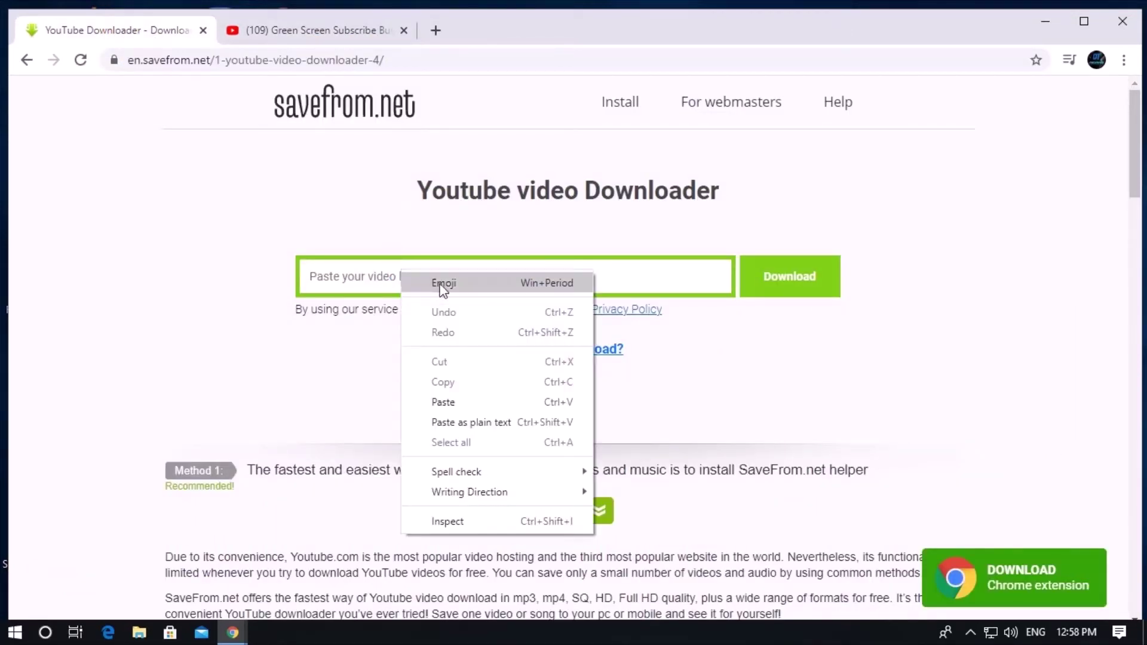
click(450, 402)
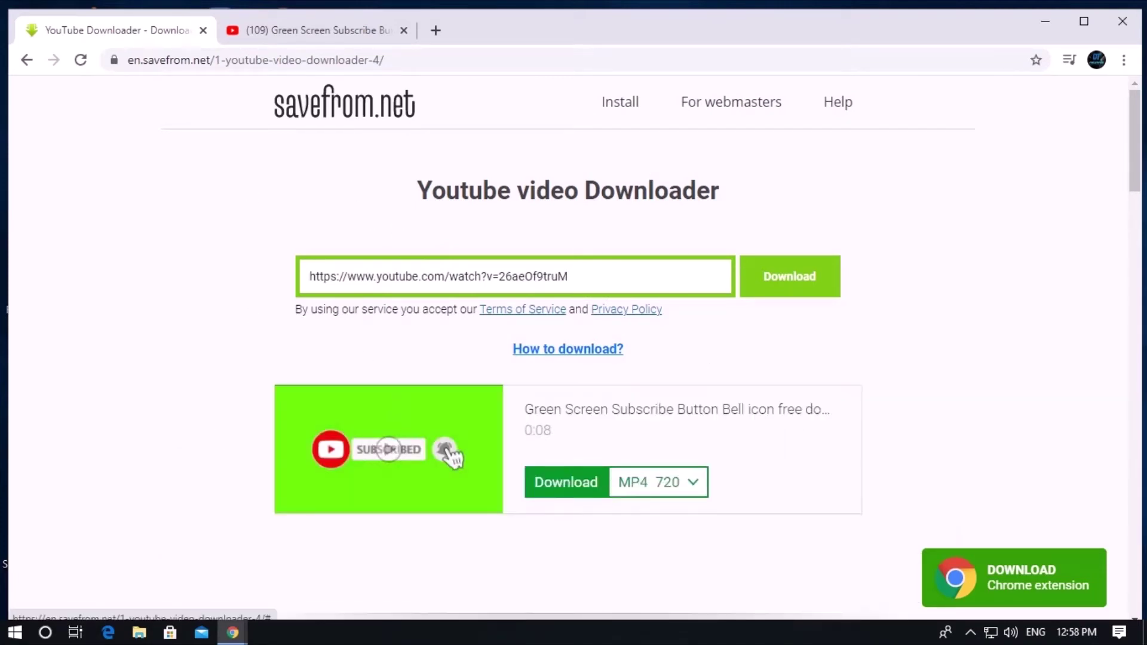
Maximize the browser window and download the green screen video from savefrom.net as MP4 720.
click(303, 27)
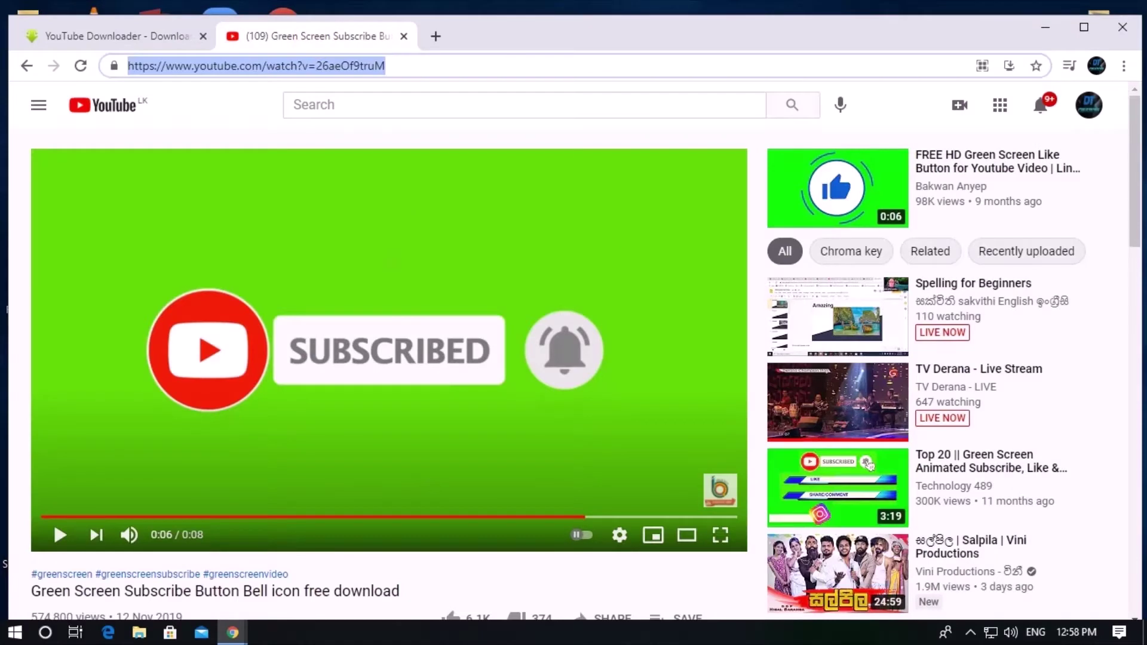
click(1085, 26)
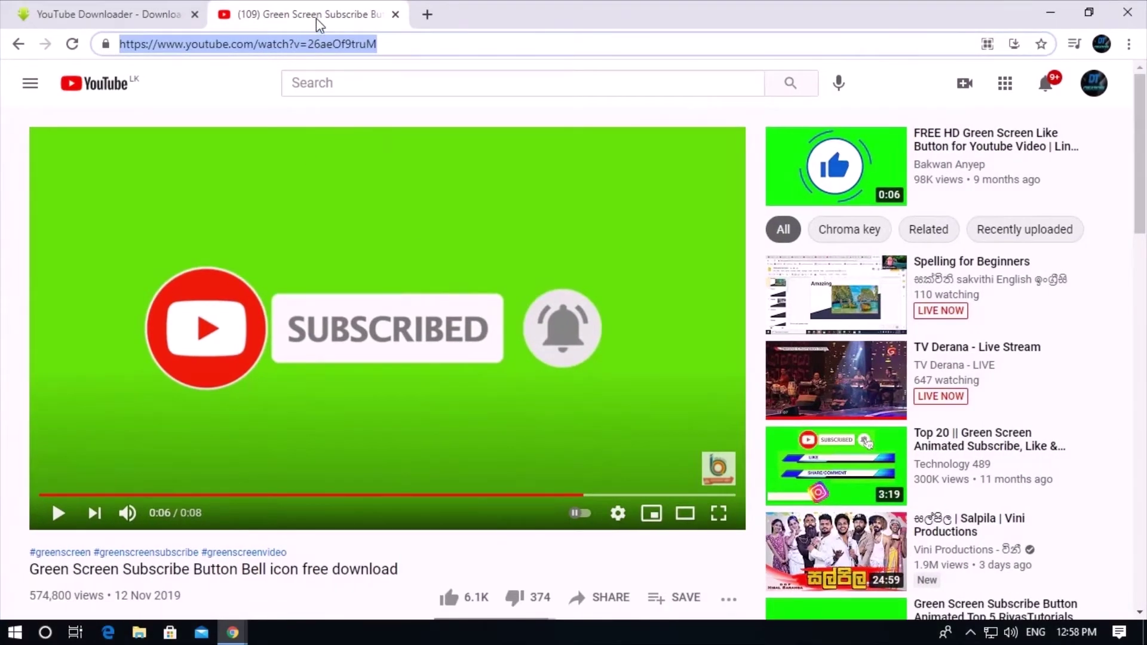
key(ctrl+shift+Tab)
click(575, 487)
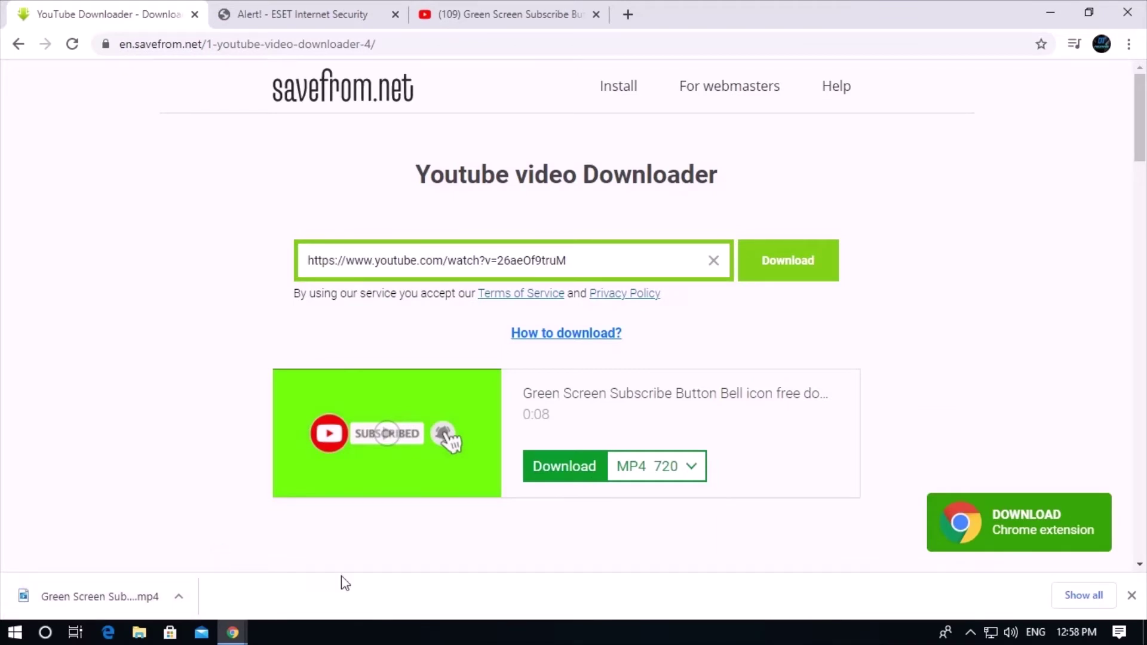
Switch to File Explorer, play the green screen video from the Downloads folder, and close the player.
click(1050, 12)
double_click(29, 119)
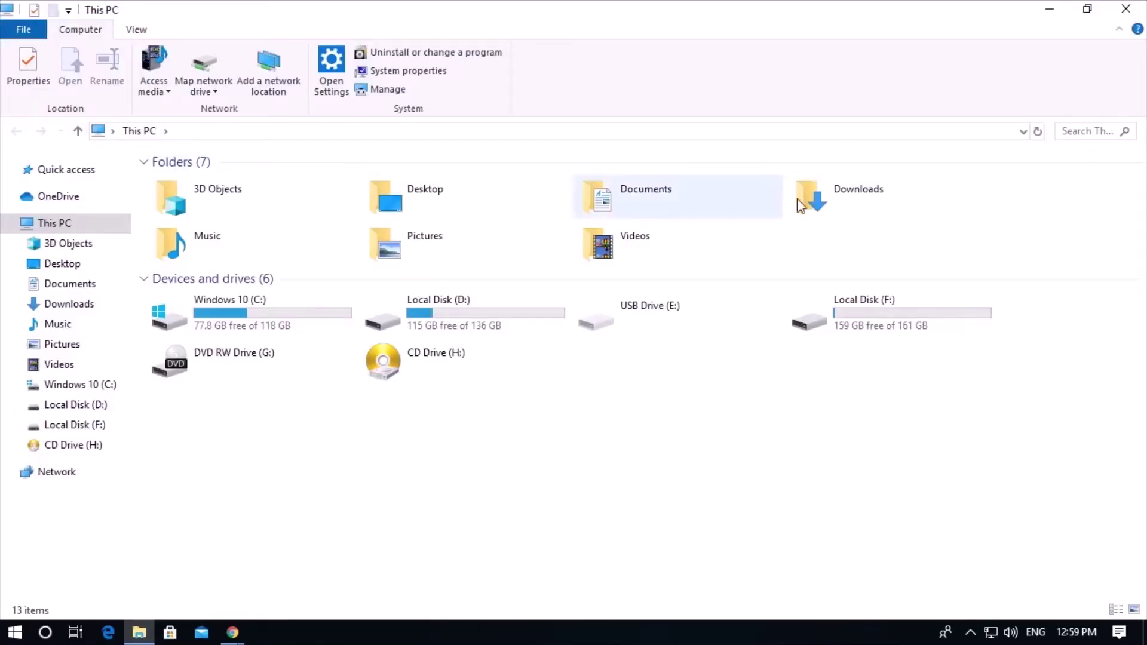
double_click(801, 197)
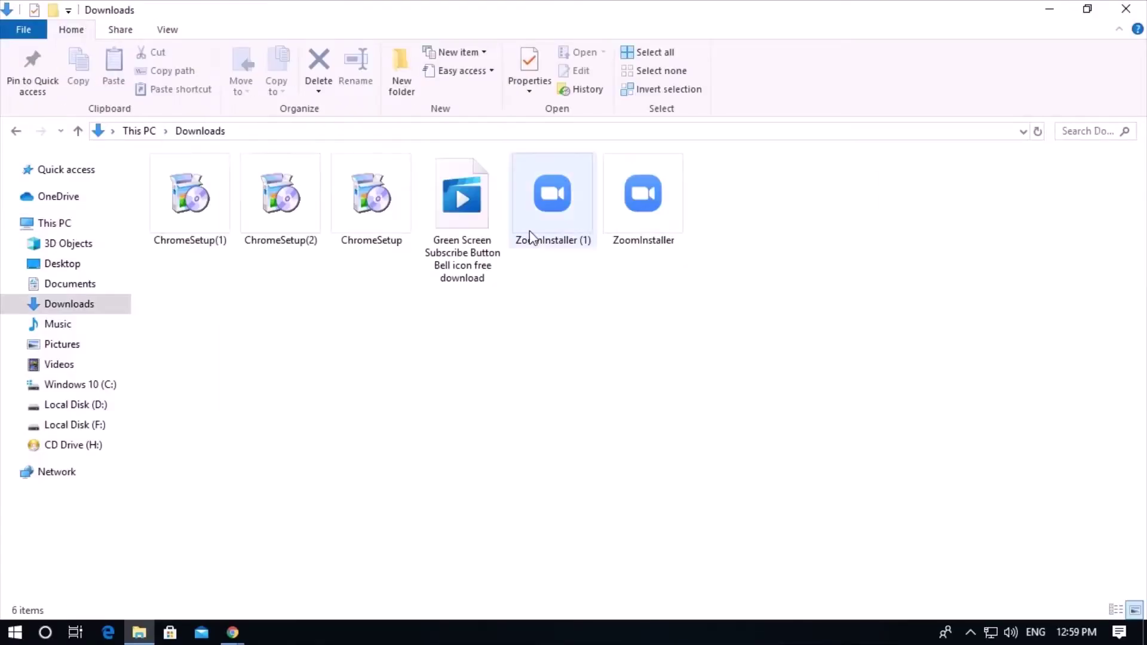
double_click(490, 190)
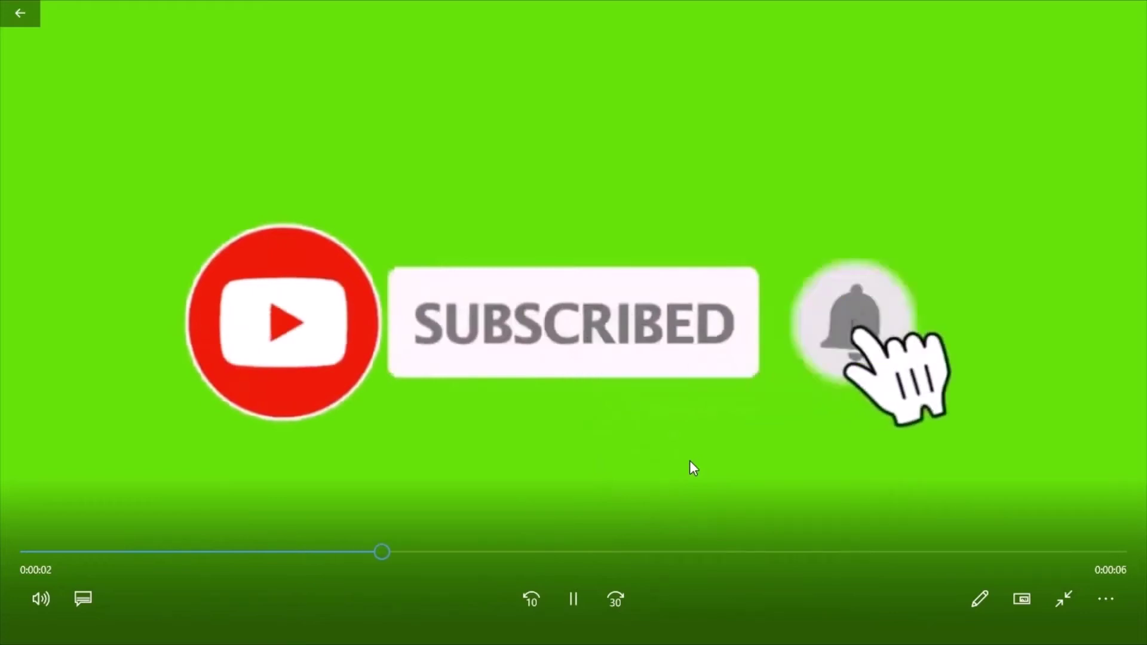
double_click(726, 346)
click(1116, 20)
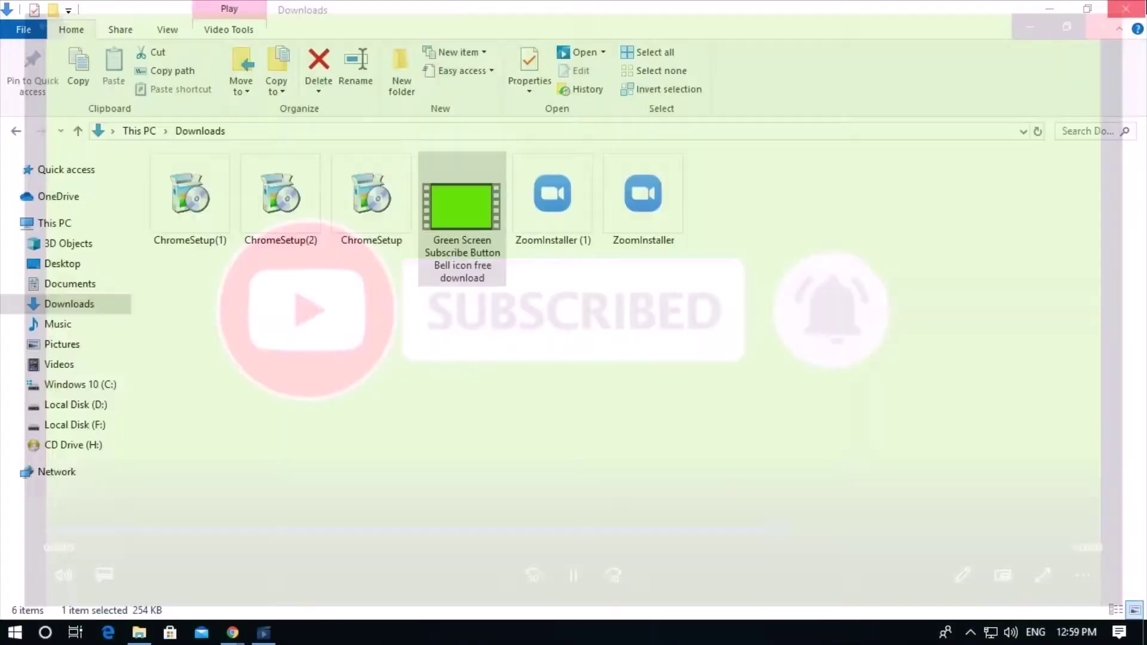
click(1054, 5)
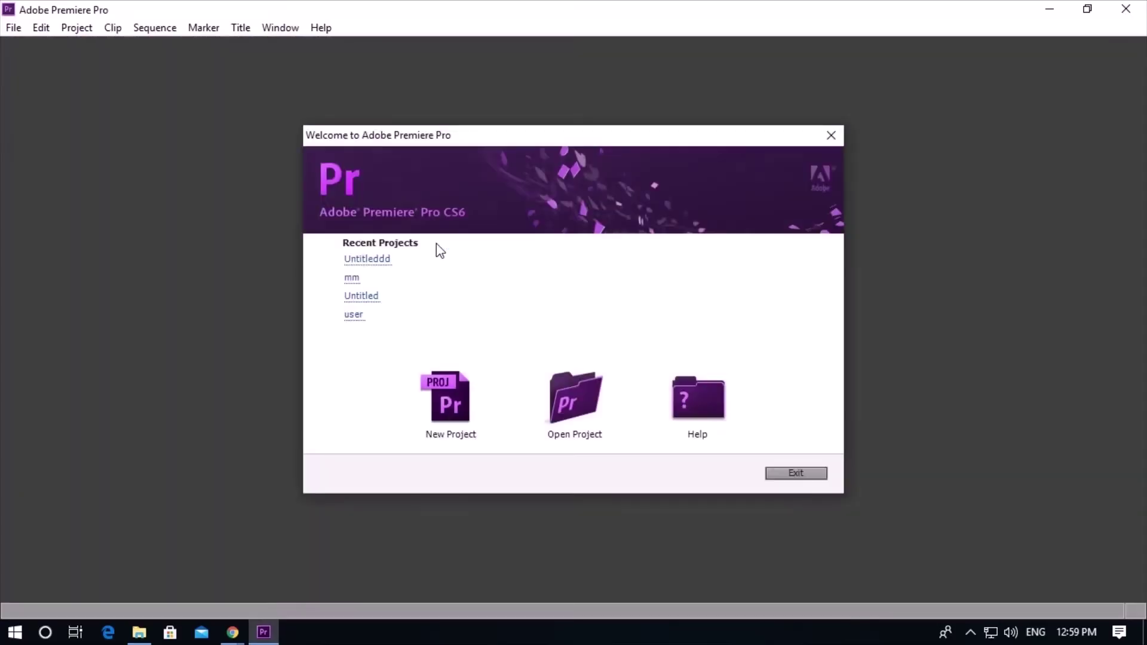
Start a new project in Adobe Premiere Pro and name it "DT creations".
click(465, 410)
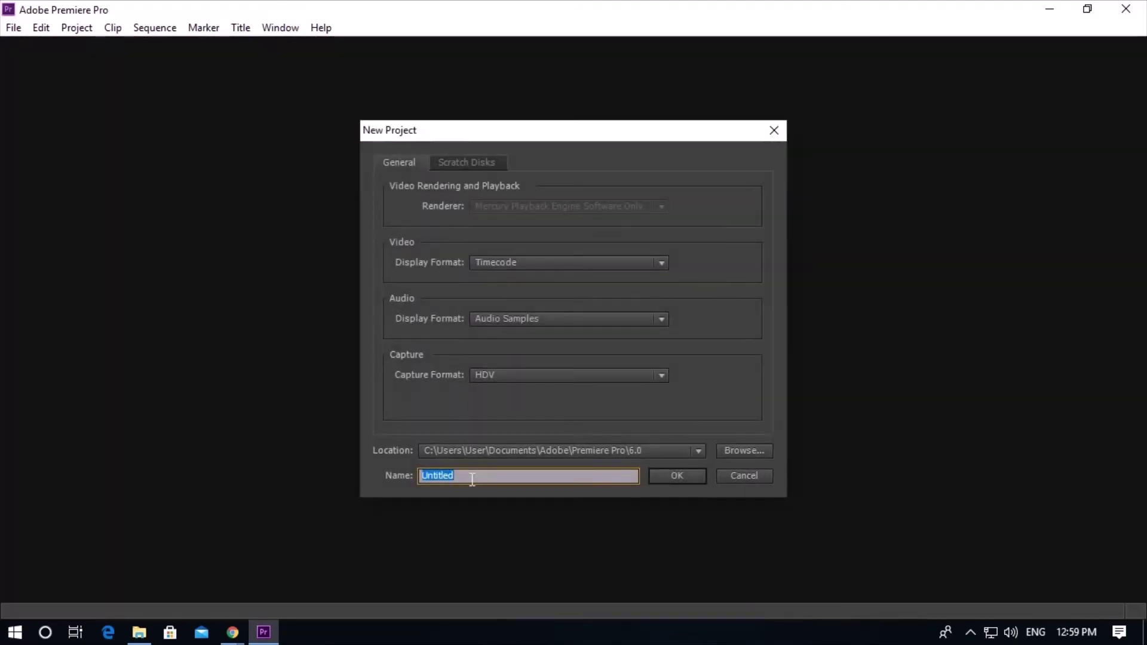
text(D)
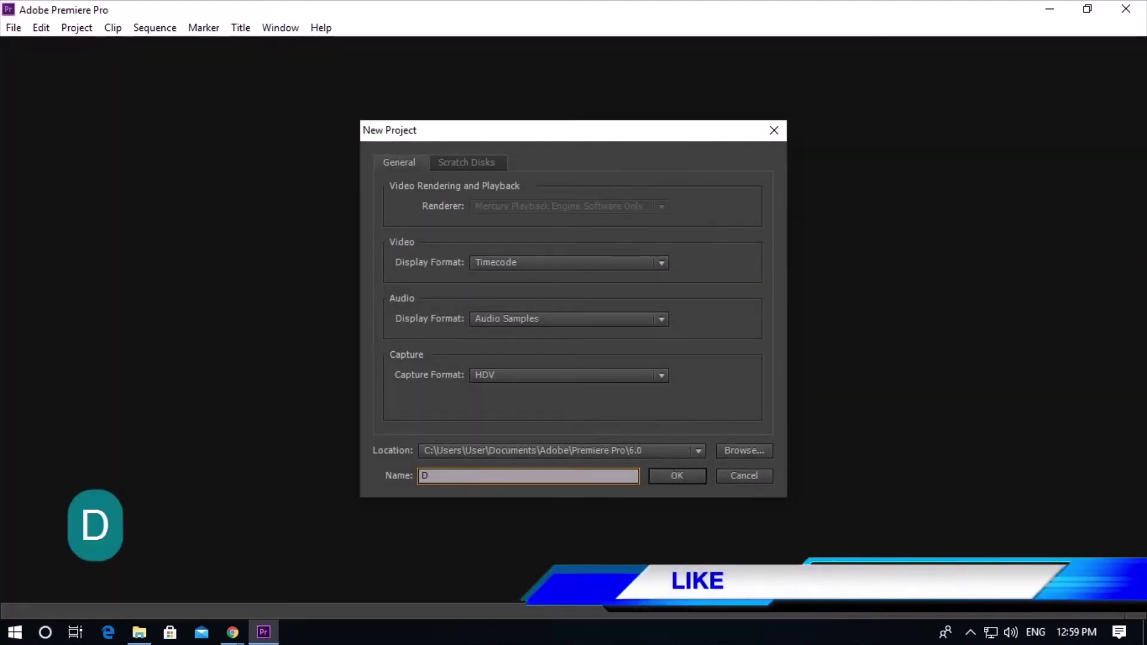
text(t)
key(BackSpace)
text(T c)
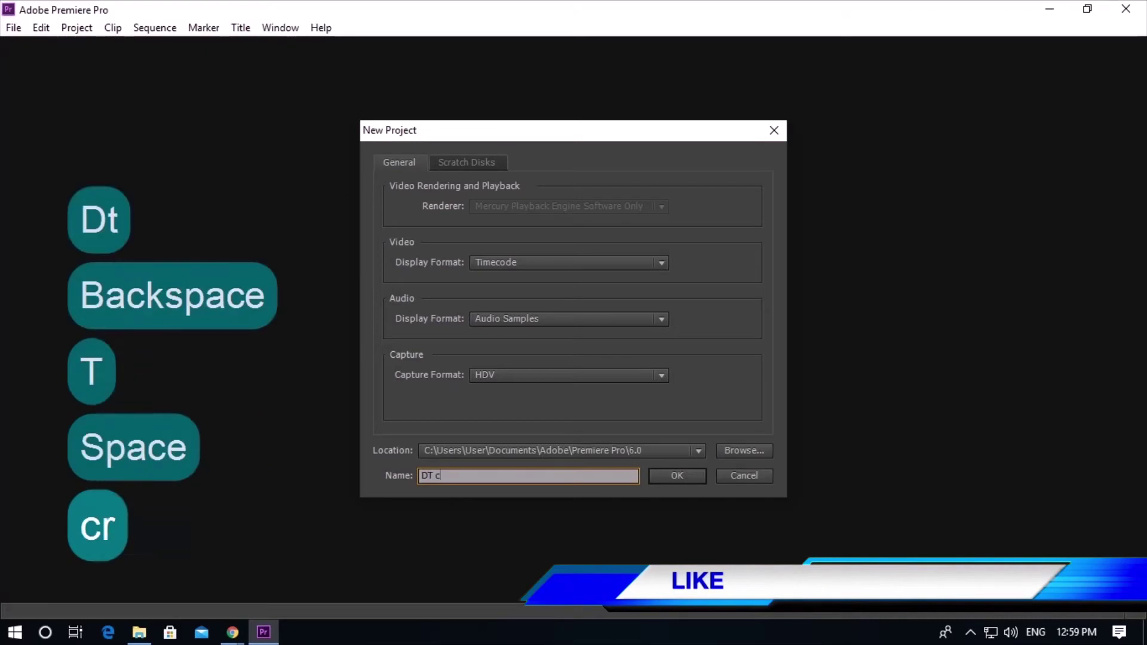
text(reations)
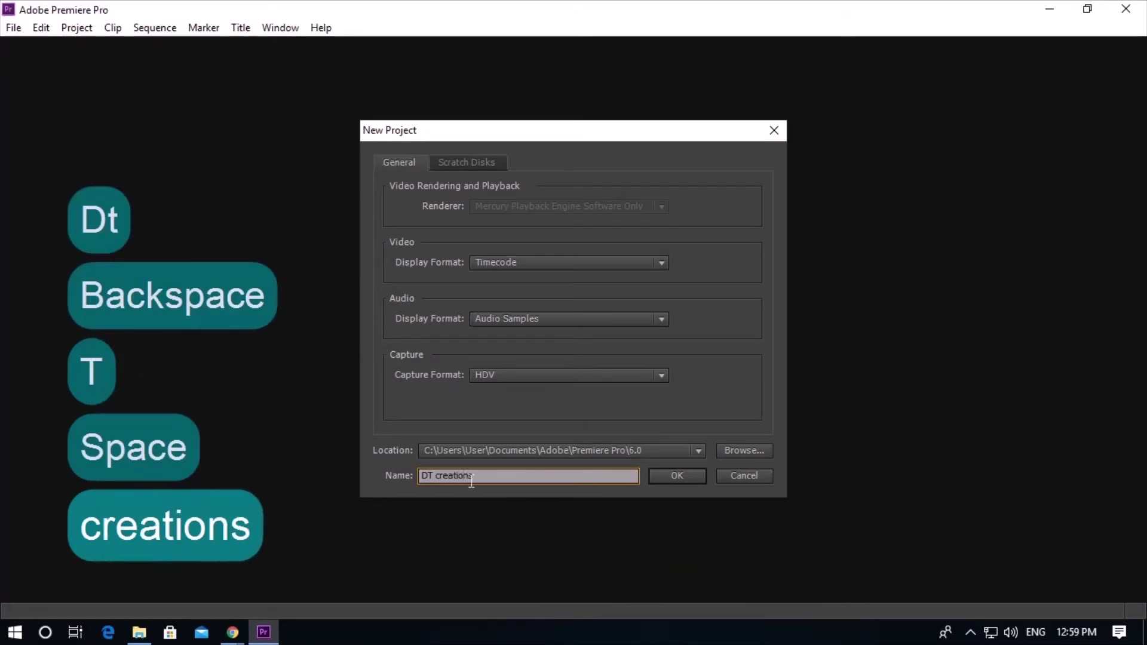
Keep HDV as the capture format and create the project with Sequence 01 using the DV-NTSC Standard 48kHz preset.
click(489, 375)
click(507, 408)
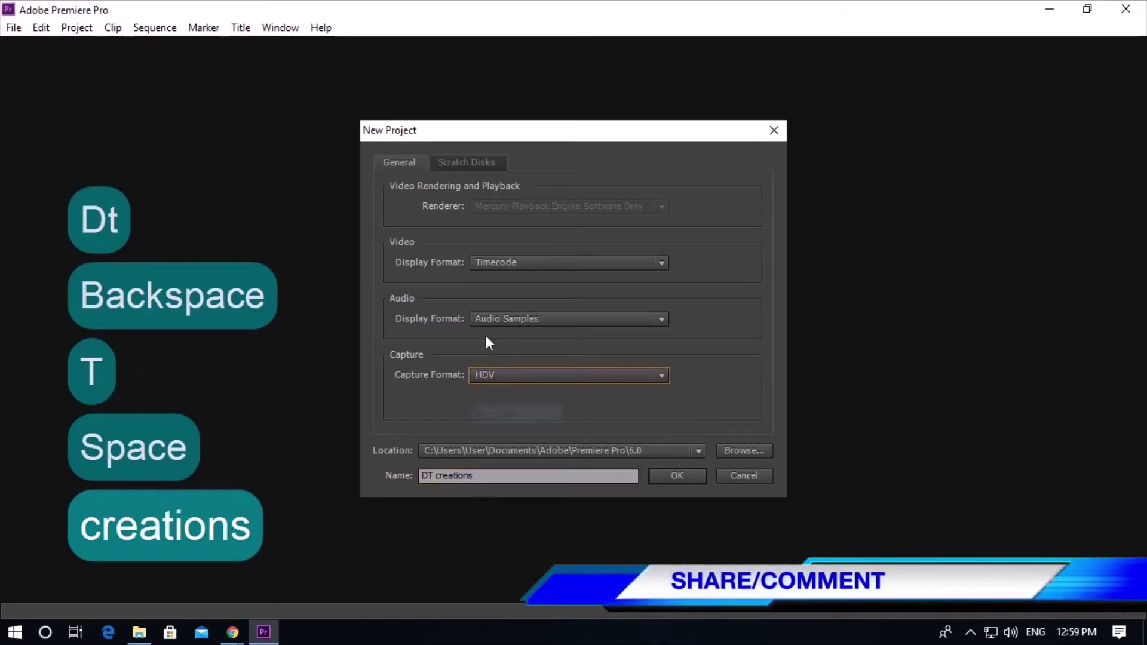
click(676, 475)
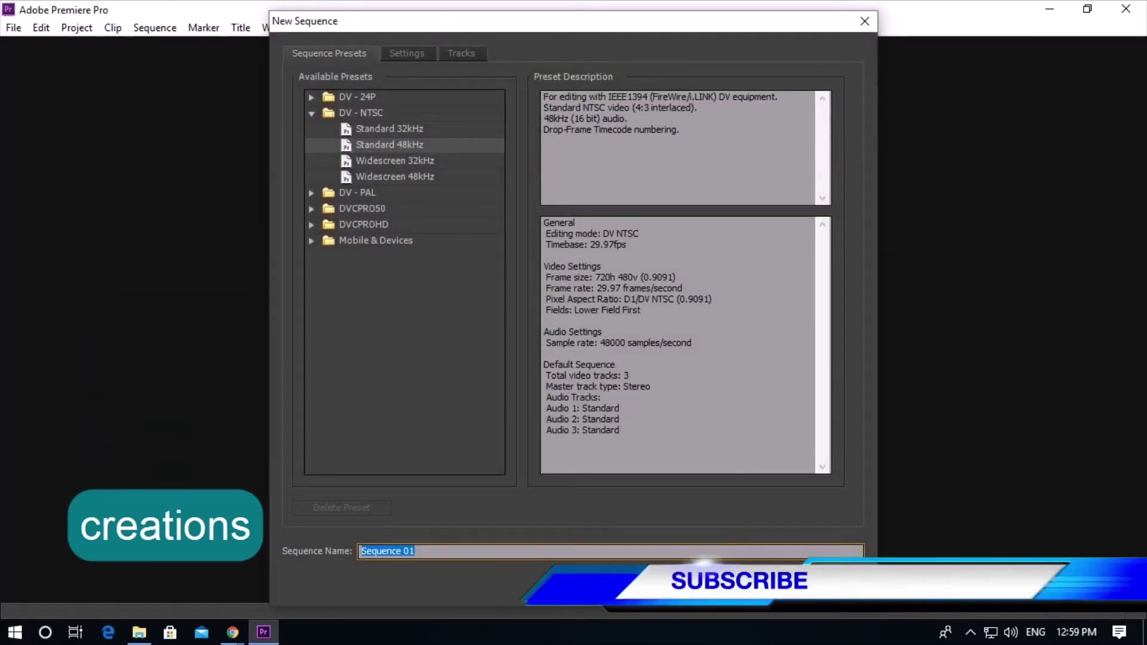
click(706, 585)
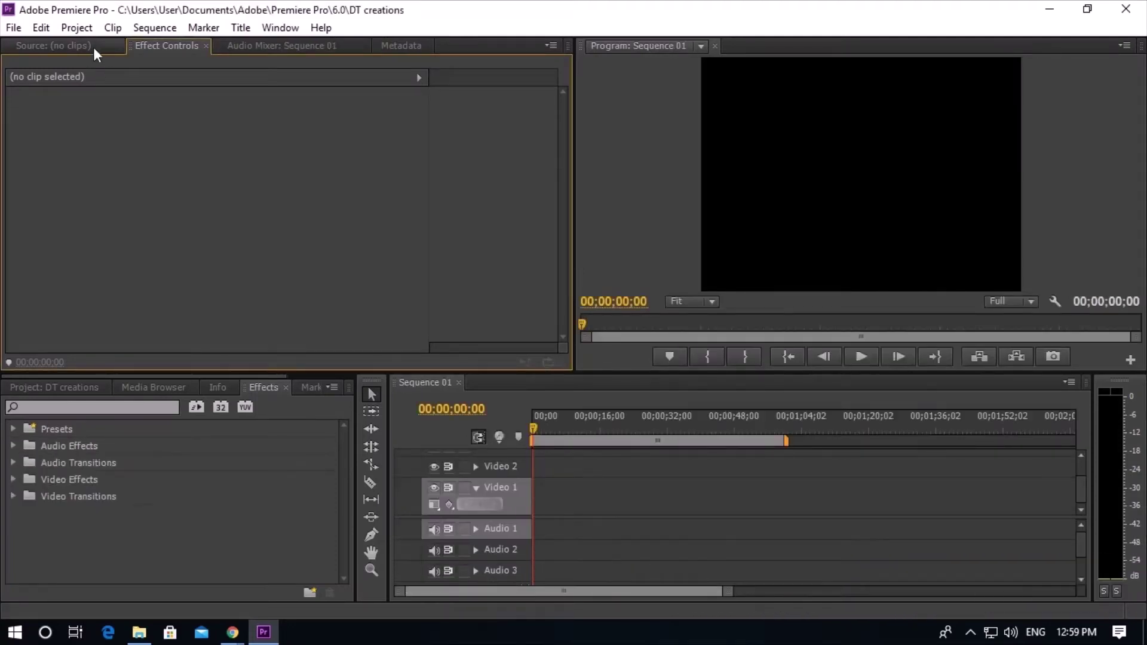
Import the green screen subscribe button video from the Downloads folder into the DT creations project.
click(54, 387)
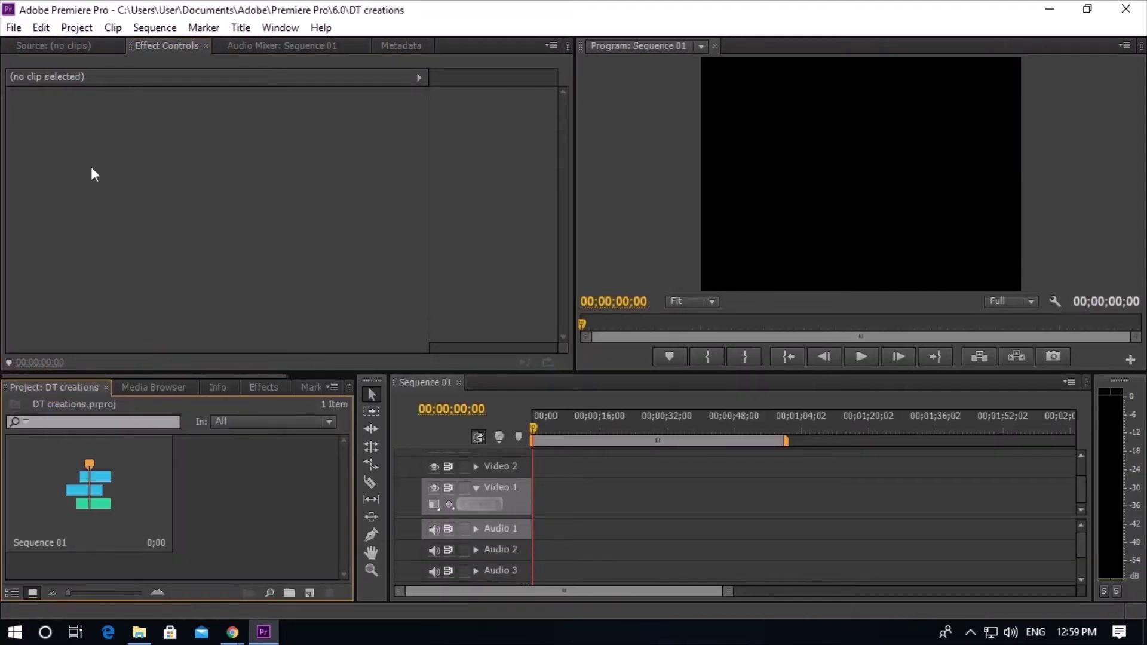
click(147, 639)
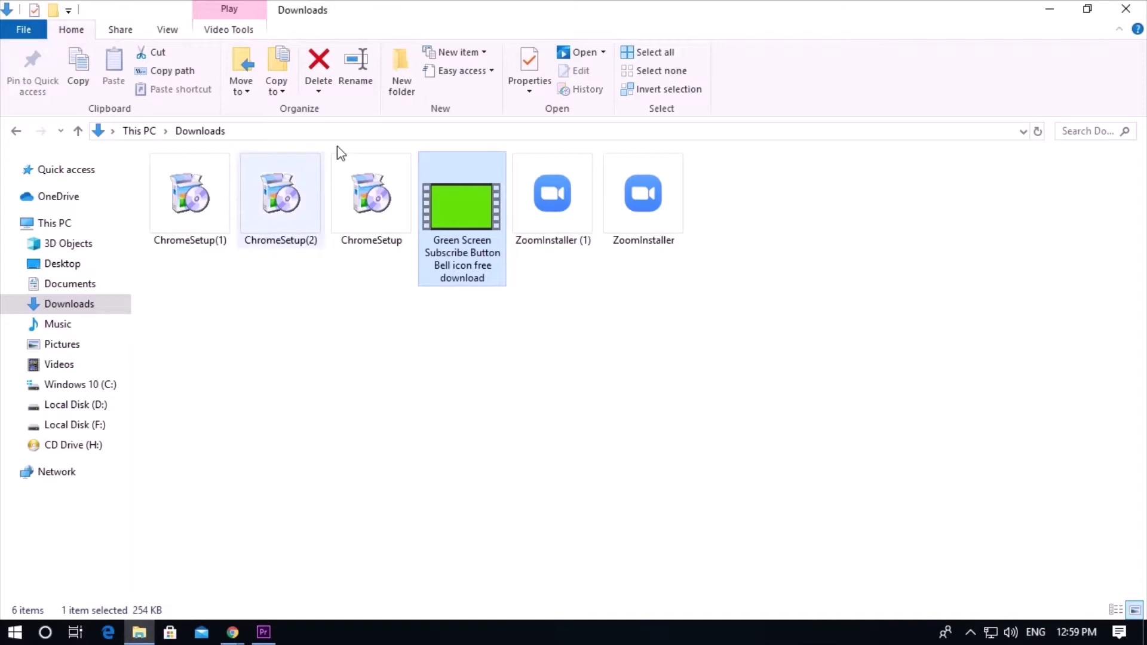
drag(460, 251, 340, 519)
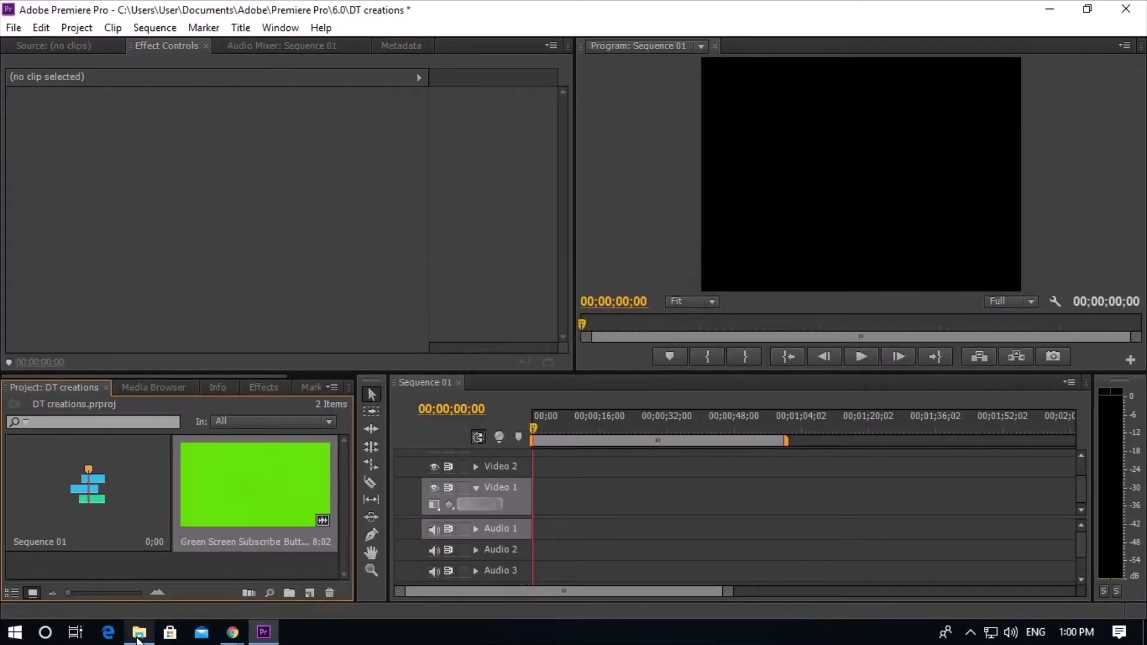
Import the Make PowerPoint Text Animation.mp4 video from New folder (2) on Local Disk (F:) into the project.
click(138, 636)
click(74, 425)
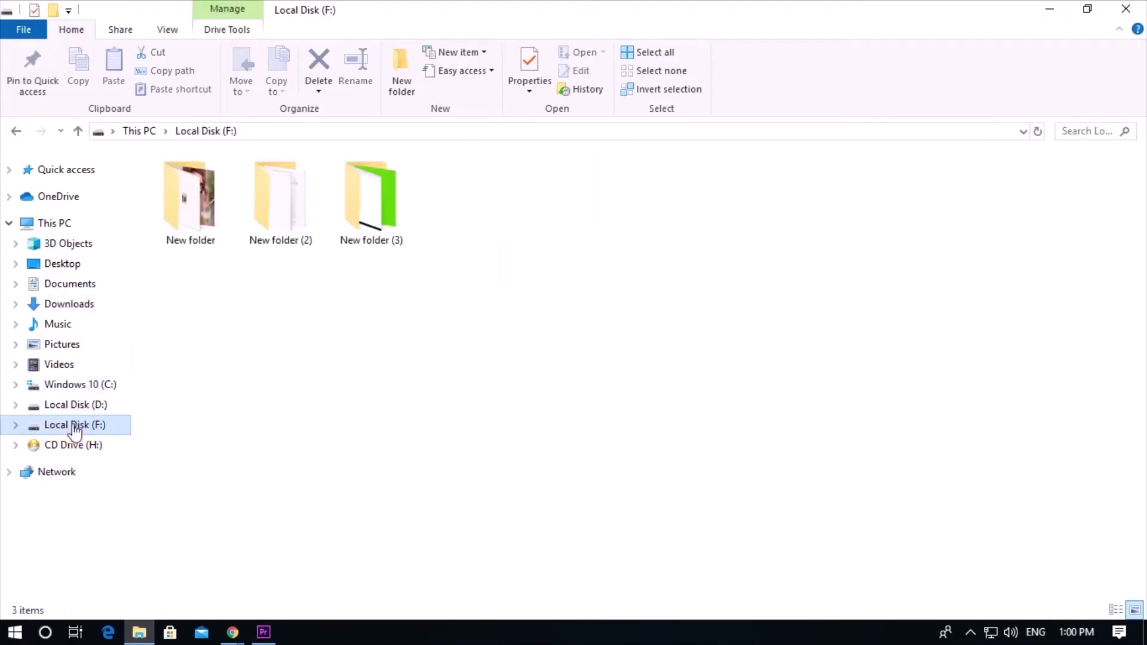
double_click(275, 196)
drag(653, 205, 256, 564)
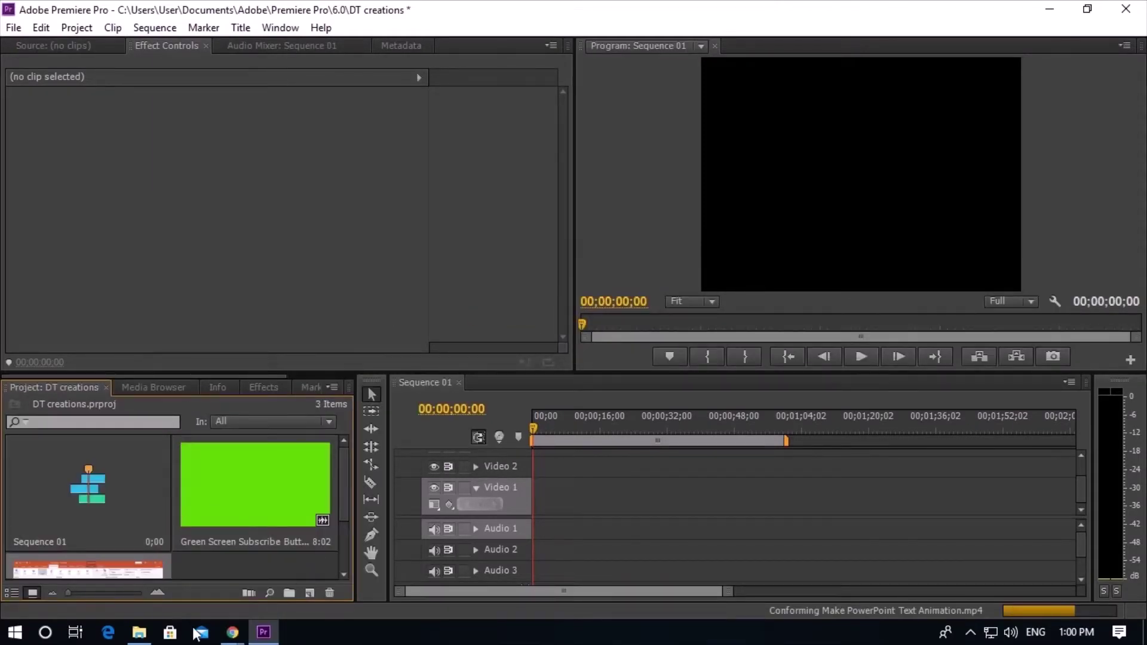
click(139, 633)
key(alt+Tab)
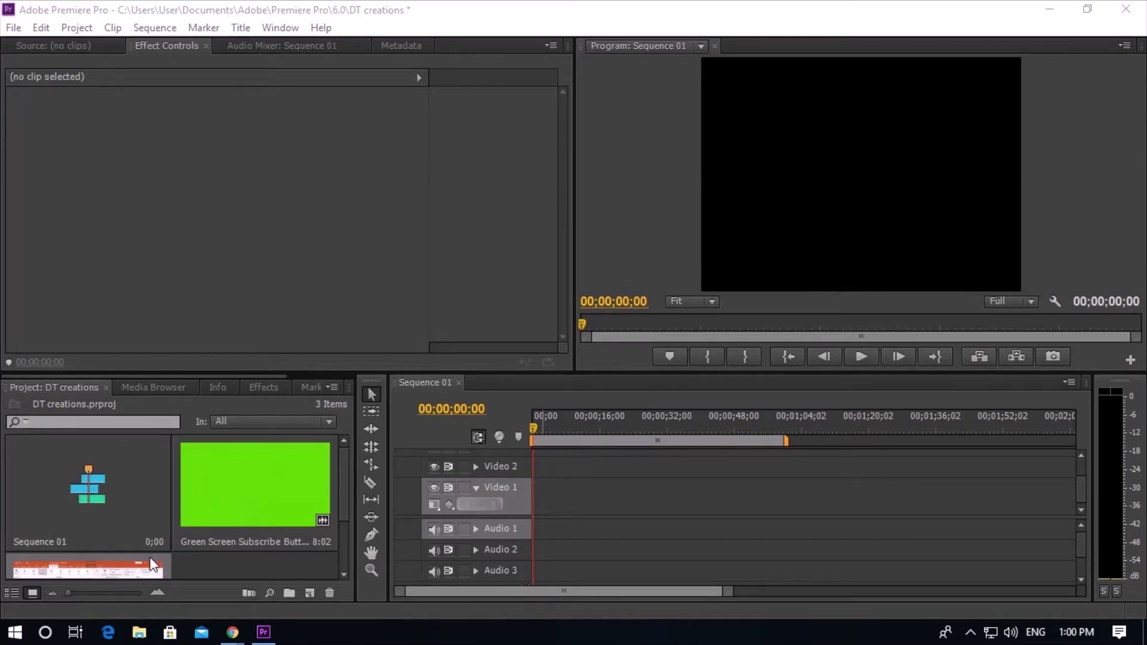
Place the Make PowerPoint Text Animation clip at the start of Video 1 and change the sequence settings to match it.
drag(150, 564, 328, 525)
scroll(206, 575, down, 2)
drag(89, 513, 530, 486)
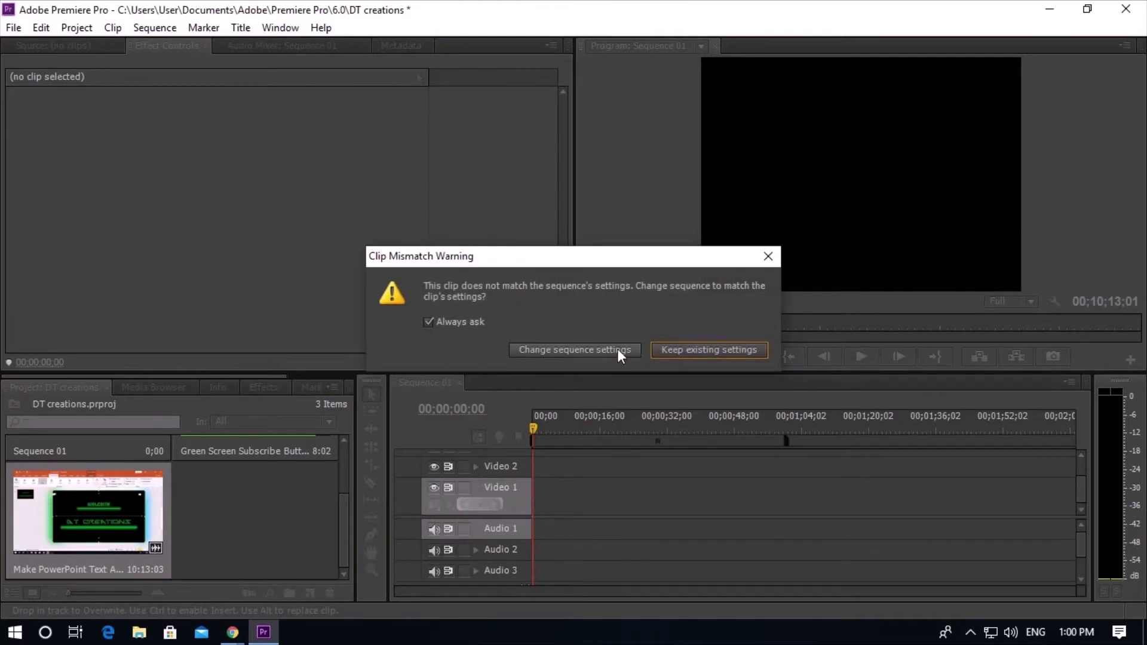
click(575, 350)
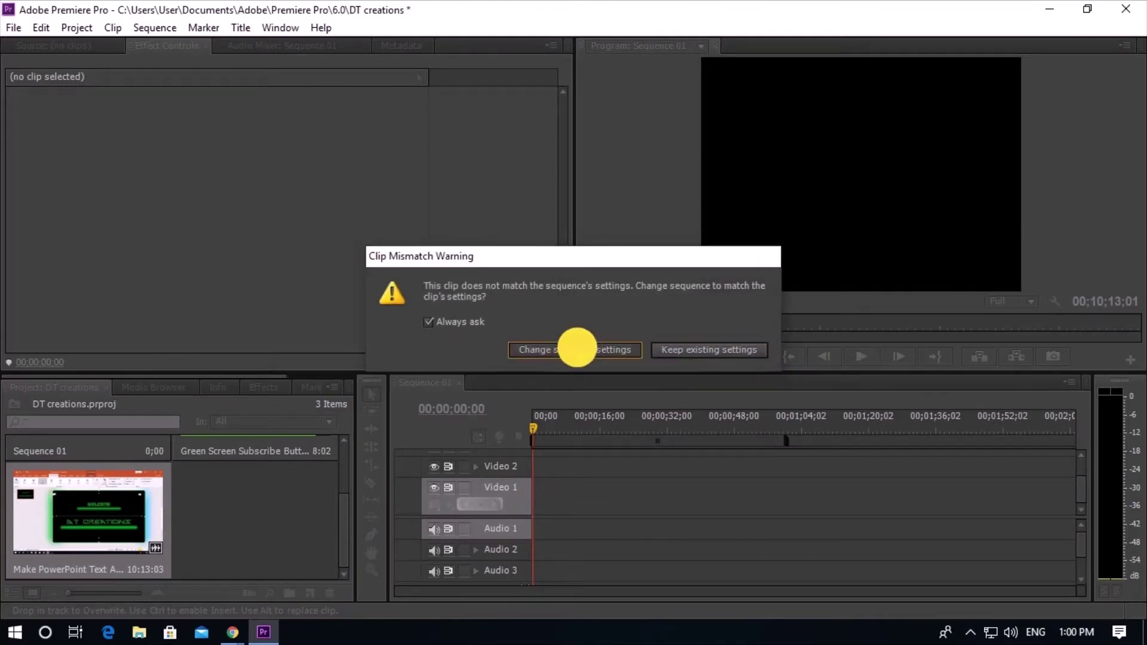
Place the green screen clip on Video 2 at the sequence start, at about 00:01:12, and at two further points along the timeline.
drag(75, 475, 556, 468)
click(538, 466)
drag(81, 486, 832, 468)
drag(605, 588, 637, 583)
drag(94, 469, 815, 466)
drag(638, 589, 771, 597)
drag(90, 490, 834, 464)
drag(597, 592, 456, 618)
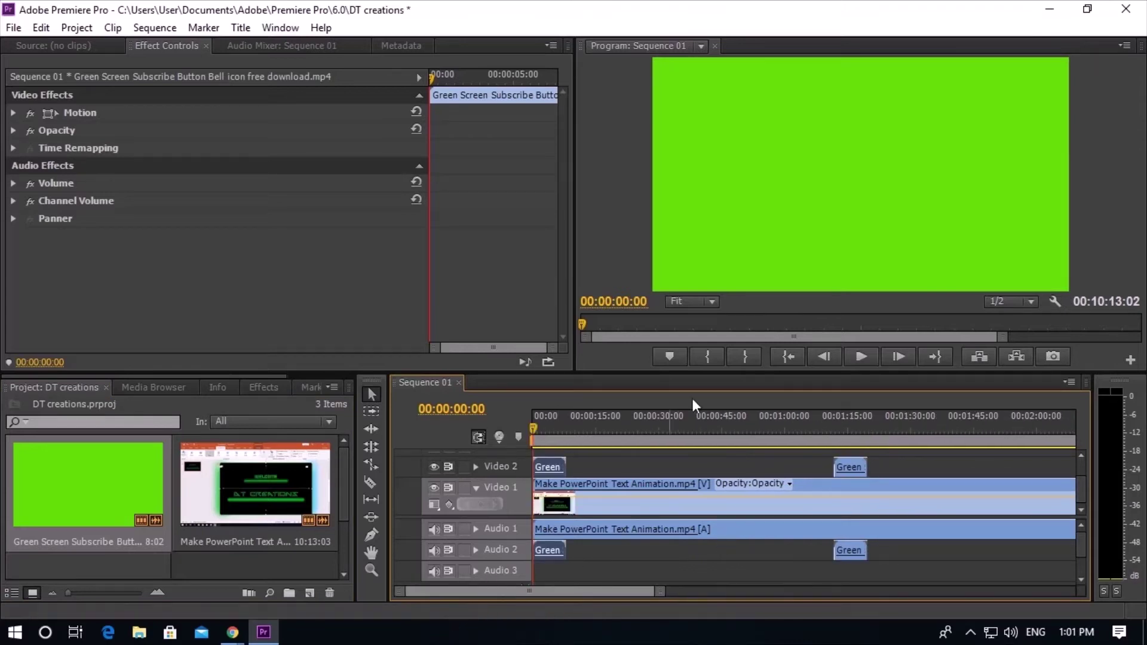
Preview the opening of the sequence with the green screen overlay and return the playhead to 00:00:00:00.
click(861, 358)
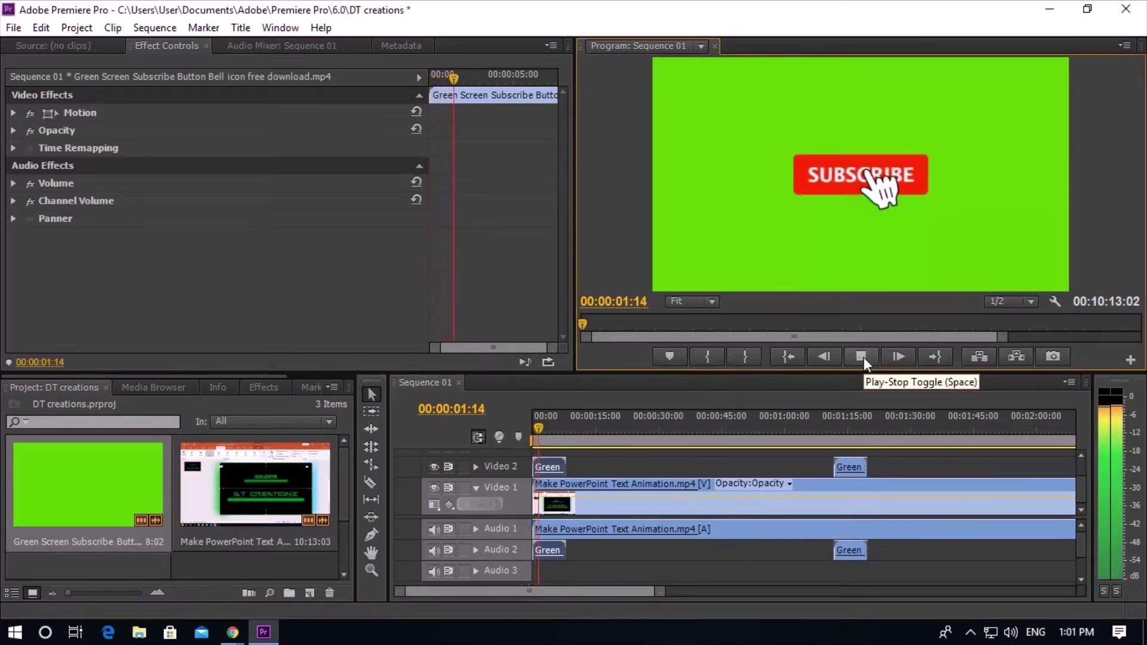
click(862, 356)
drag(549, 438, 504, 440)
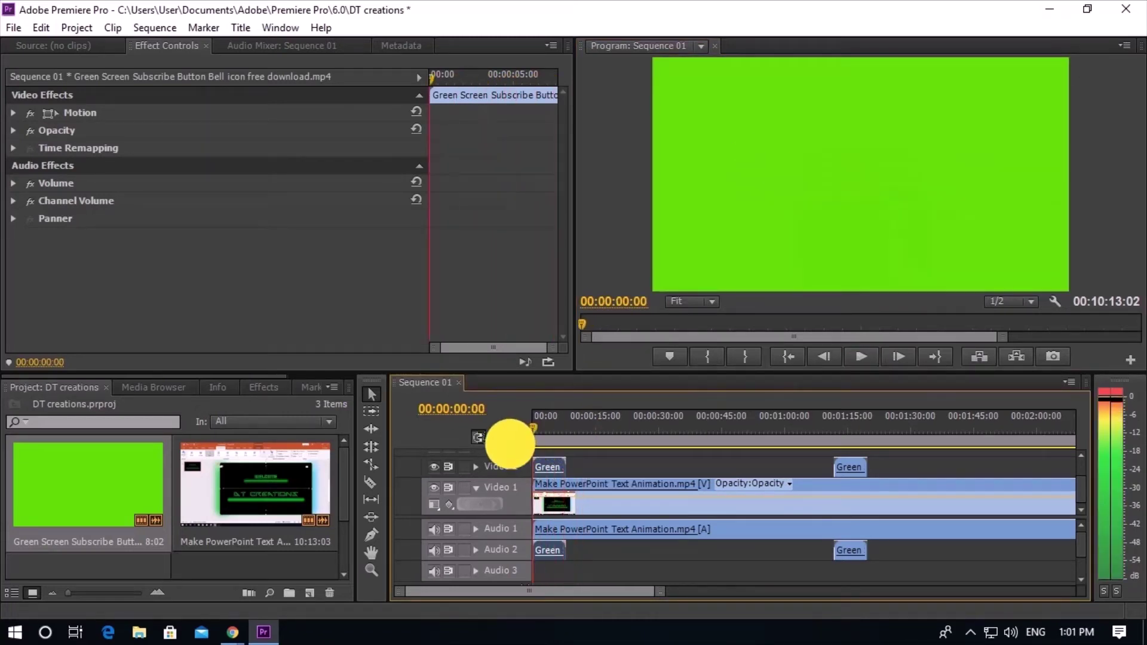
Select the first green screen clip on Video 2 and bring up its effect settings and the list of available effects.
click(550, 469)
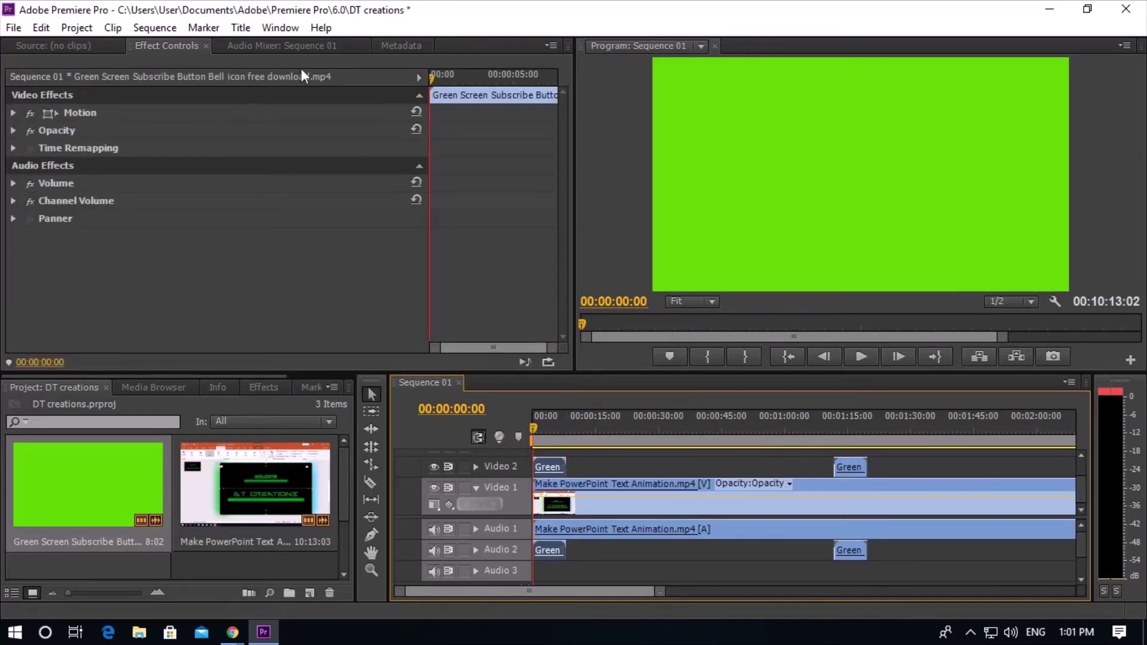
click(280, 27)
click(270, 175)
click(280, 28)
click(316, 173)
click(526, 46)
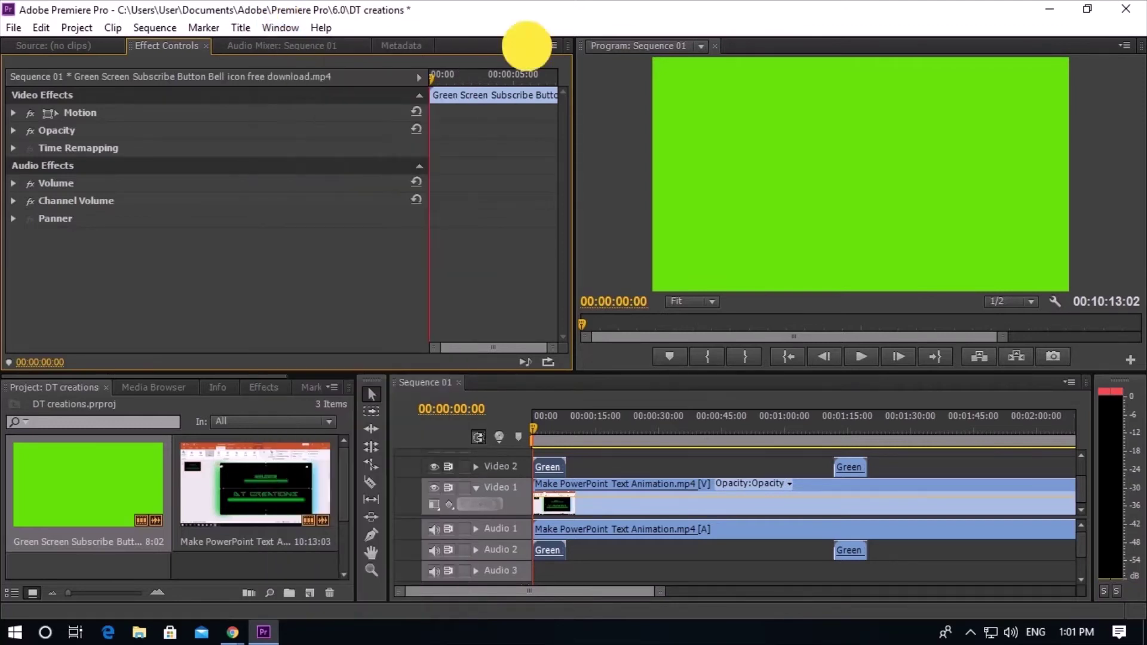
click(263, 387)
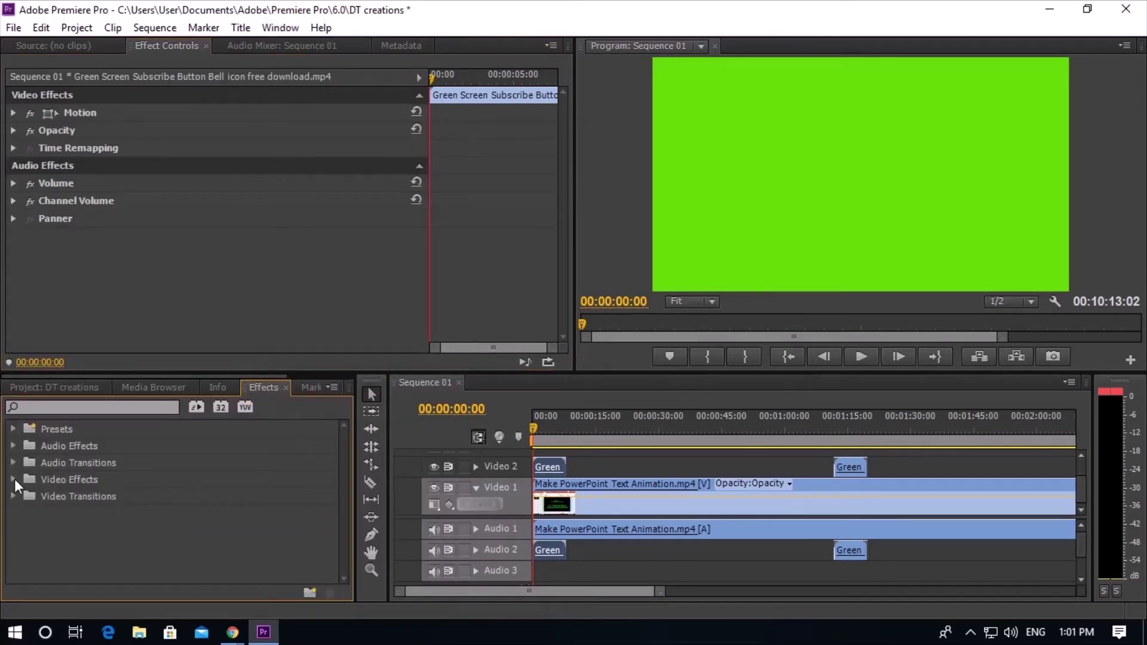
Apply the Ultra Key effect from the Keying video effects to the first green screen clip and sample its green background as key color.
click(13, 480)
scroll(67, 511, down, 3)
scroll(34, 494, up, 1)
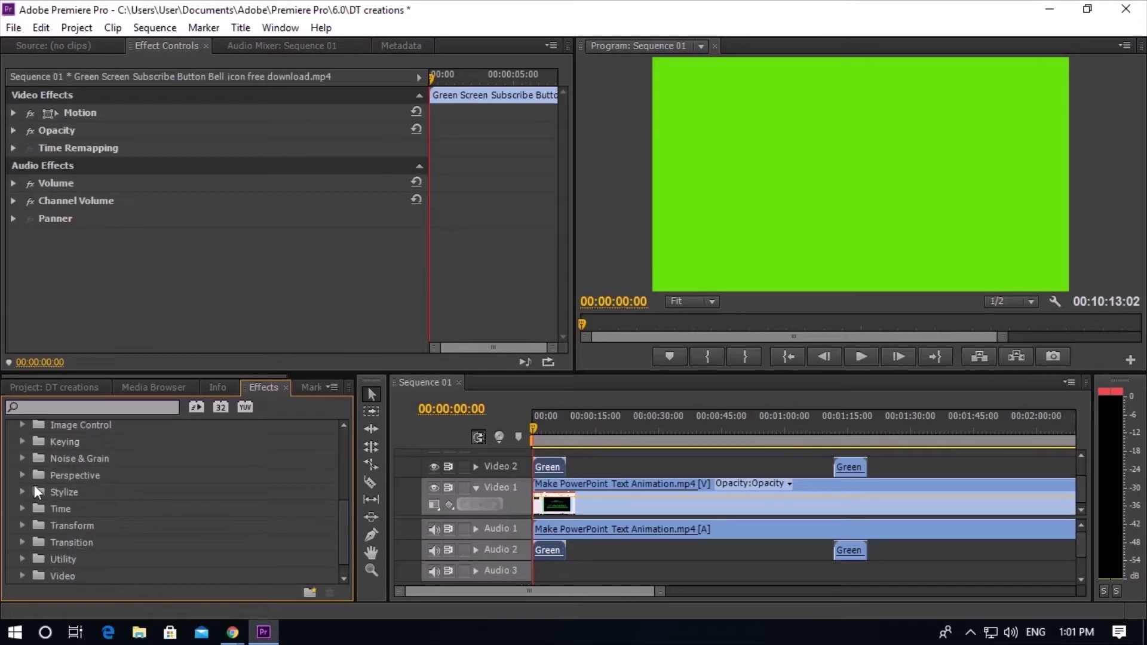
click(22, 442)
scroll(121, 498, down, 4)
drag(122, 441, 548, 469)
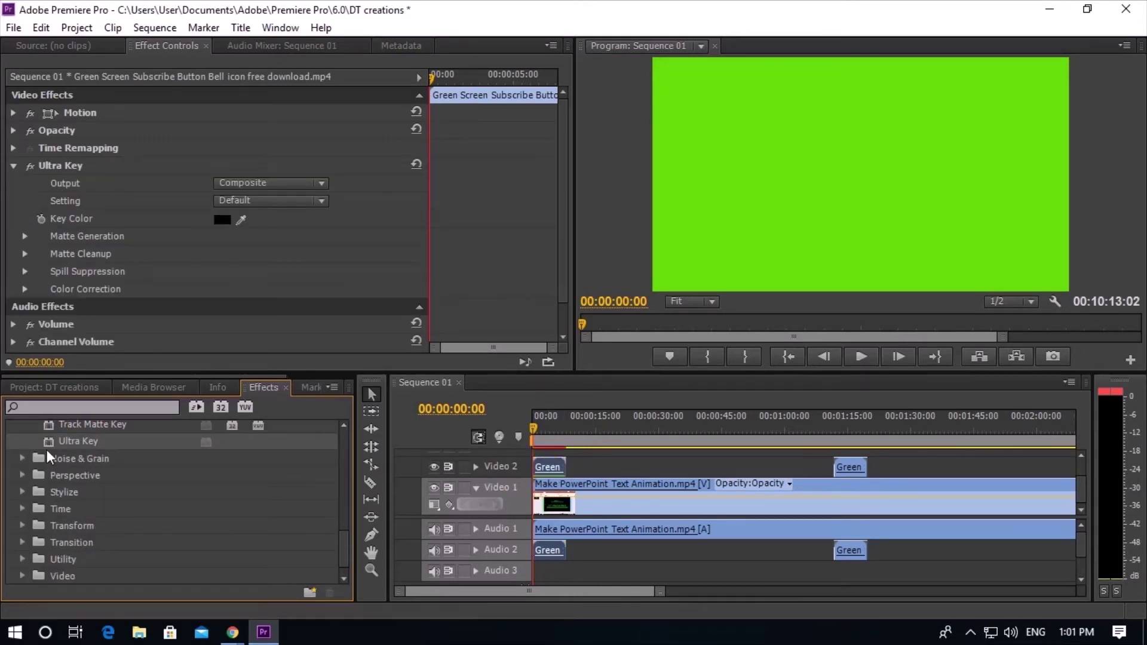
click(241, 220)
click(734, 87)
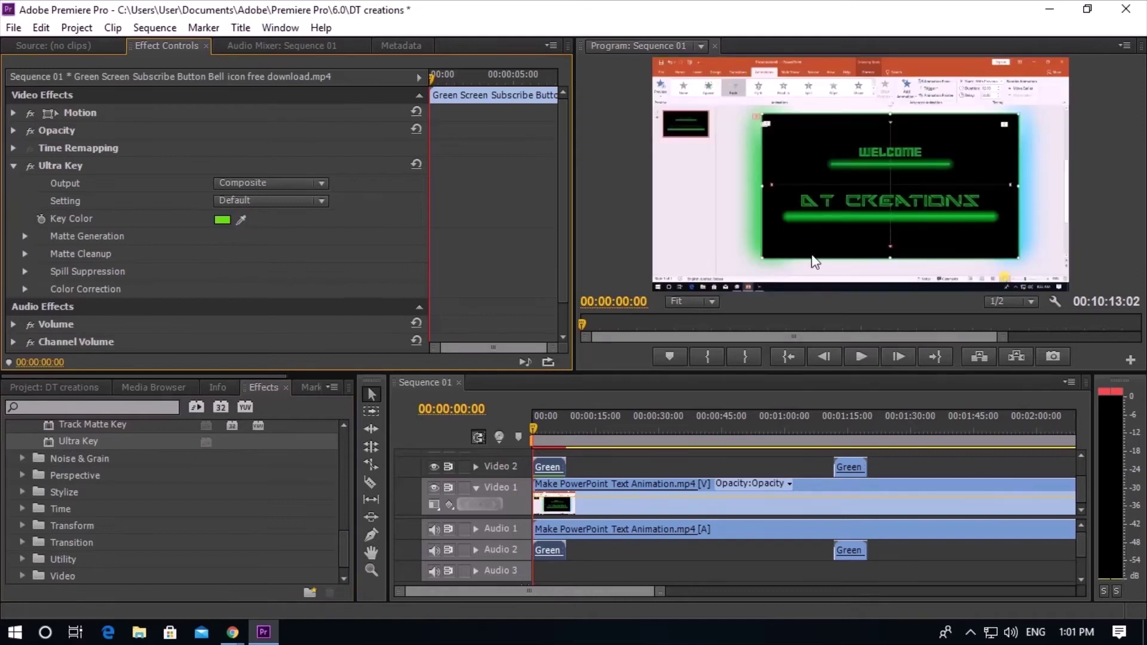
Play to about 00:00:03:13, then shrink the first subscribe overlay to roughly a third and place it at the bottom center of the frame.
click(861, 356)
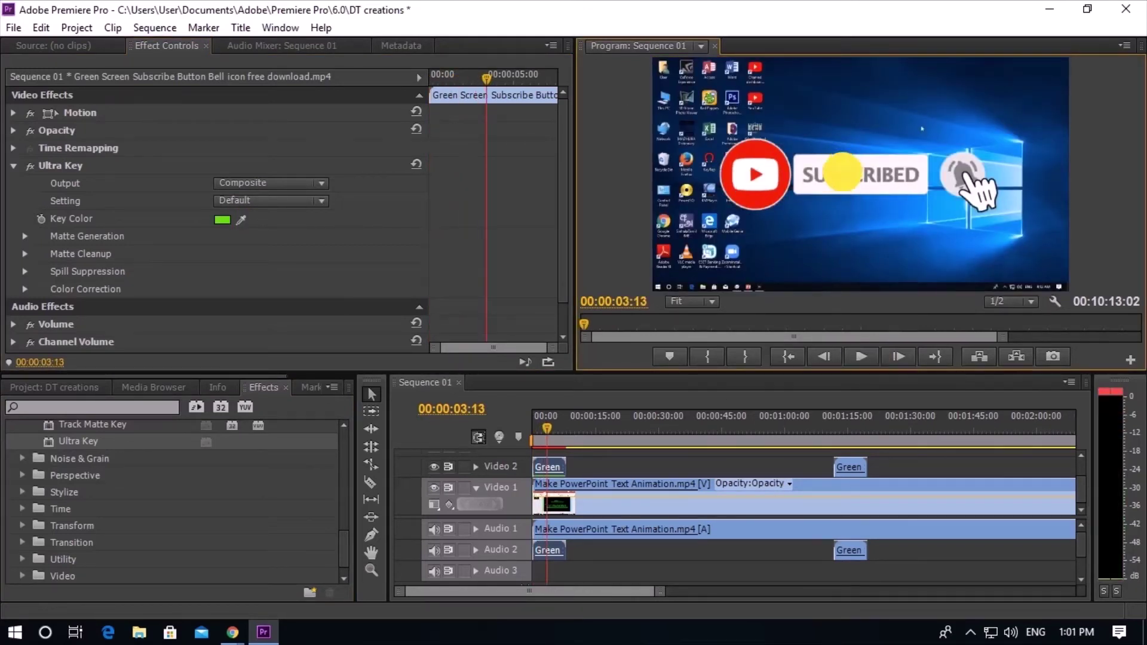
click(843, 174)
drag(1069, 58, 934, 118)
drag(855, 158, 866, 261)
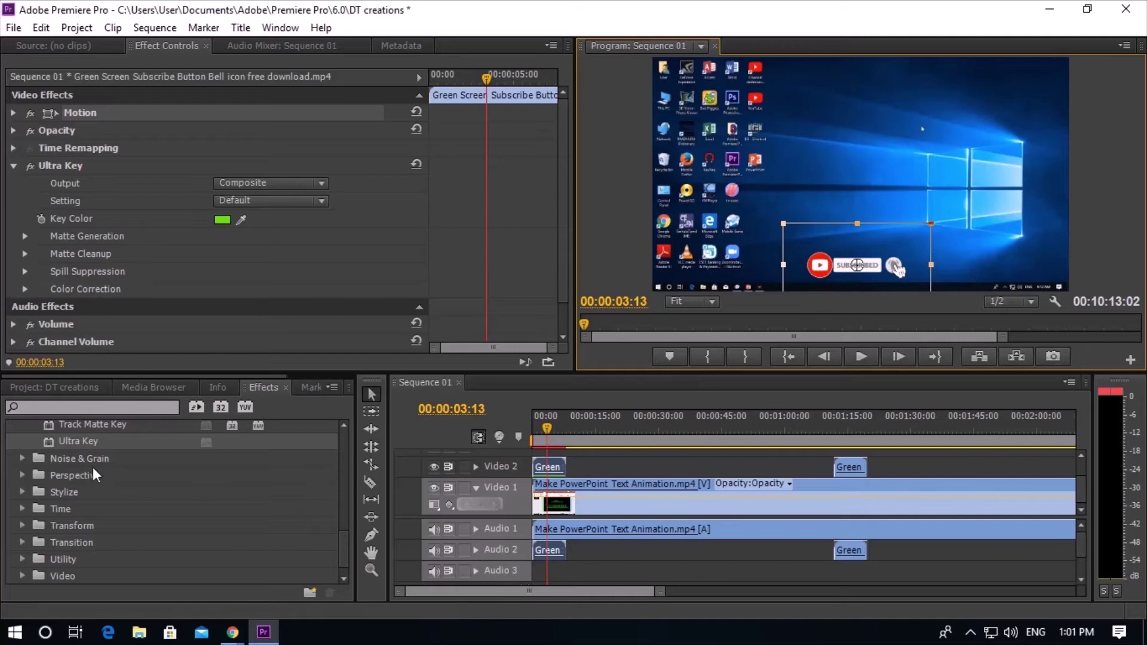
Apply Ultra Key to the second green screen clip, at about 00:01:12, and sample its green background as key color at 00:01:14:24.
drag(115, 450, 862, 471)
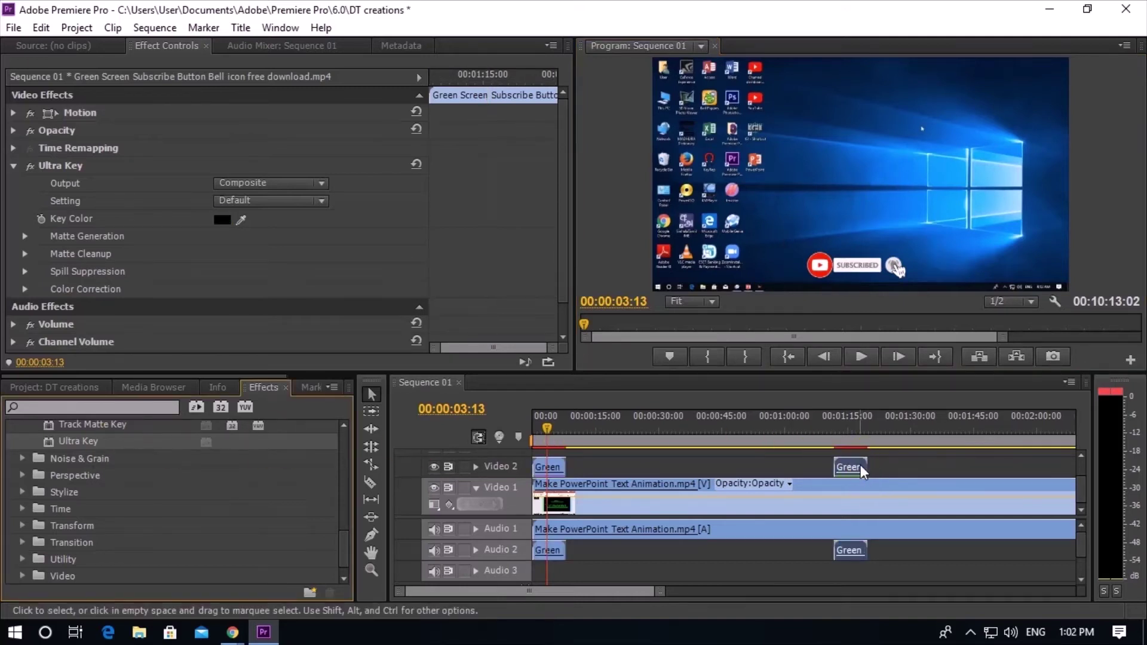
click(758, 473)
drag(862, 412, 846, 412)
click(745, 263)
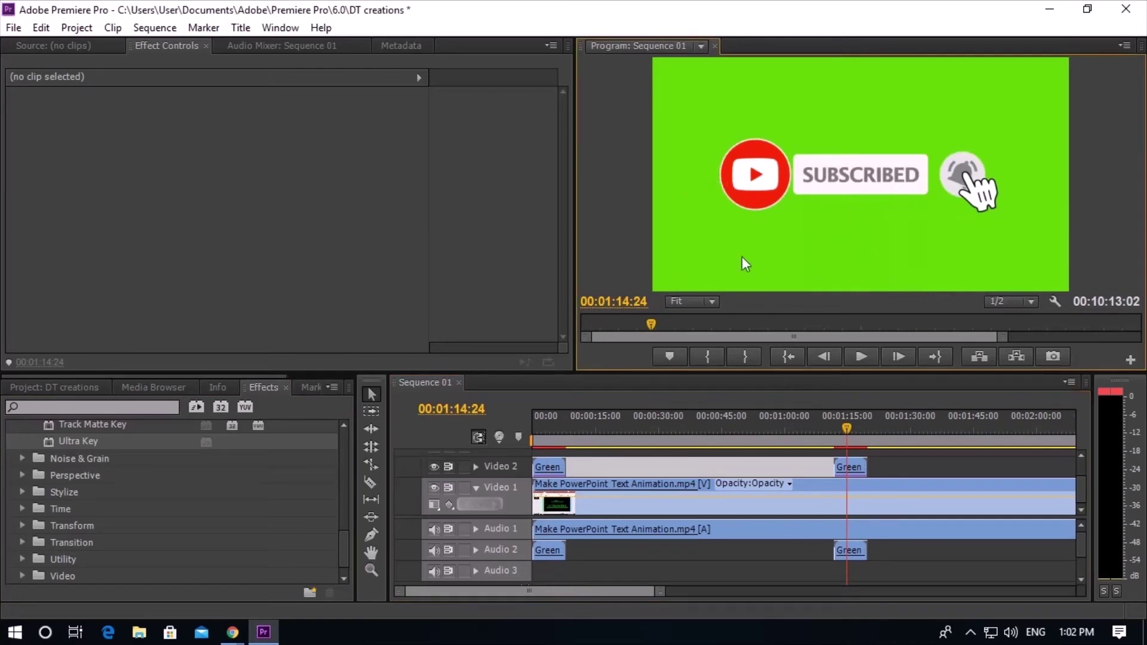
click(861, 472)
click(853, 468)
drag(245, 217, 675, 159)
Shrink the second subscribe overlay to roughly a third and place it at the bottom center of the frame.
click(771, 175)
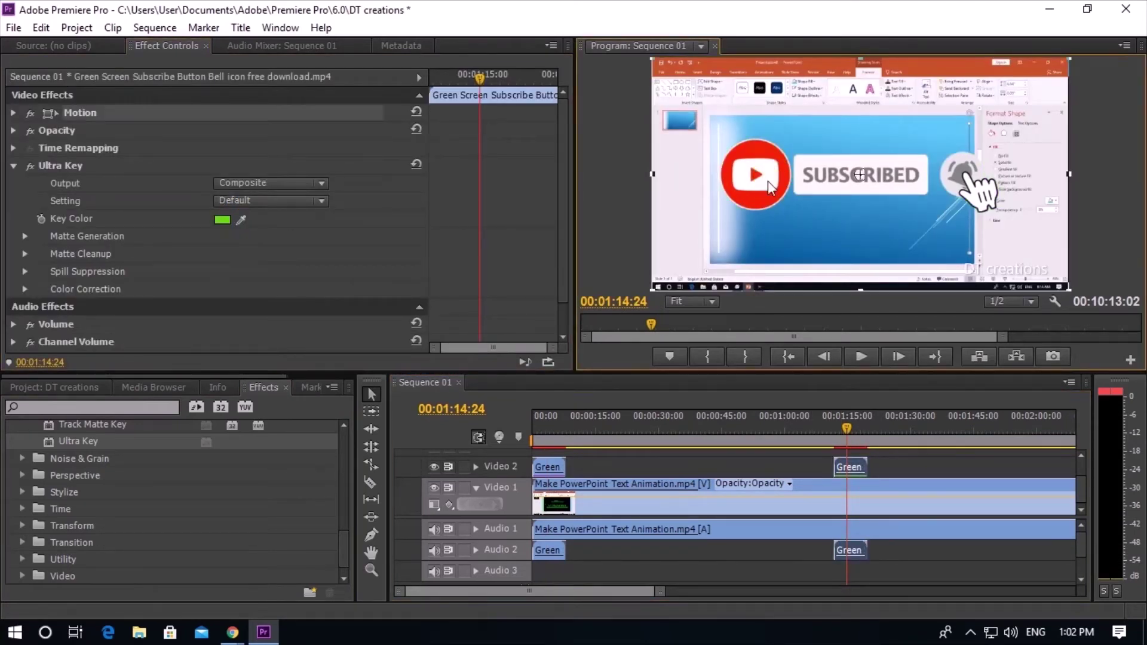
drag(1069, 58, 936, 131)
drag(880, 178, 876, 267)
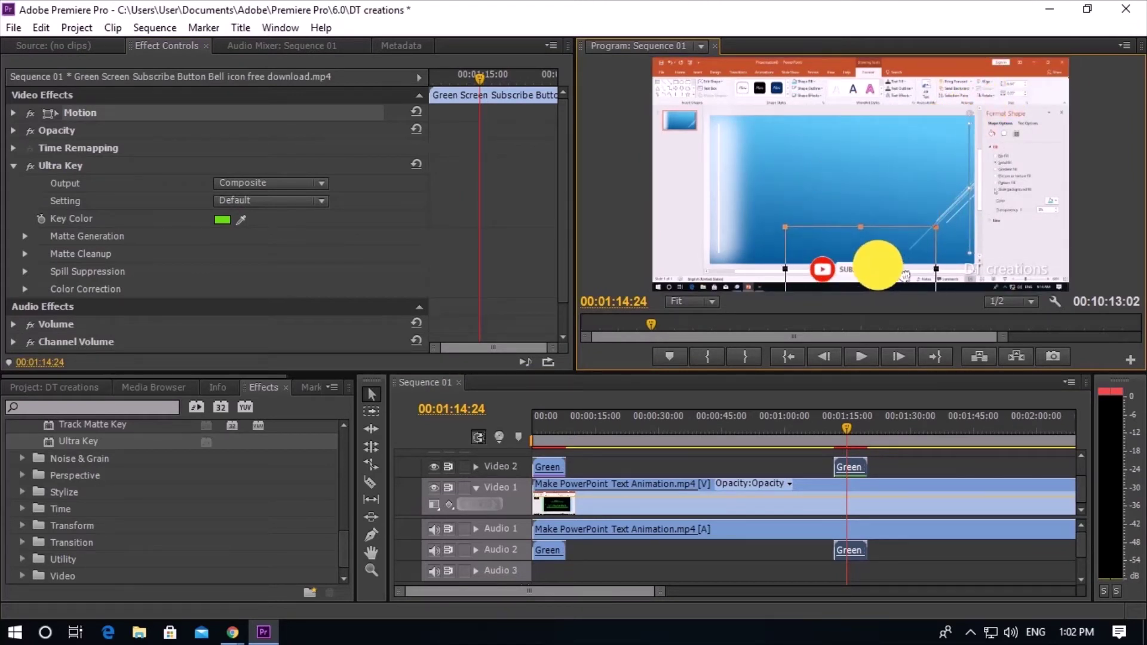
Apply Ultra Key to the third green screen clip, near 00:03:10, and sample its green background as key color at 00:03:14:02.
drag(647, 595, 674, 603)
drag(145, 445, 865, 472)
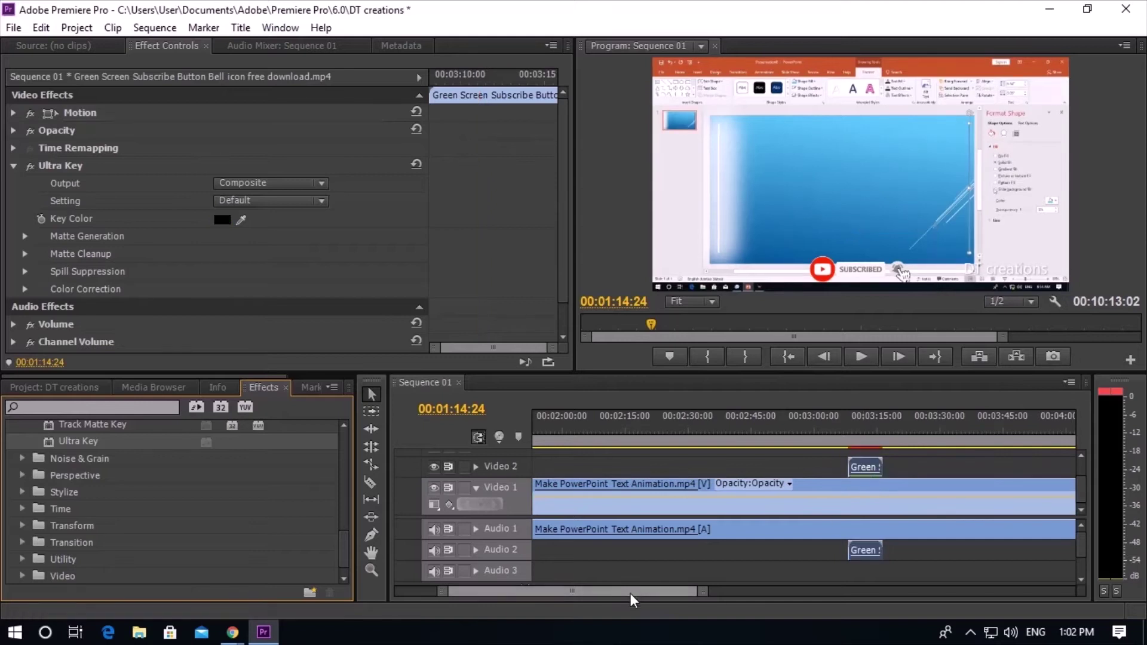
click(806, 457)
drag(808, 436, 873, 431)
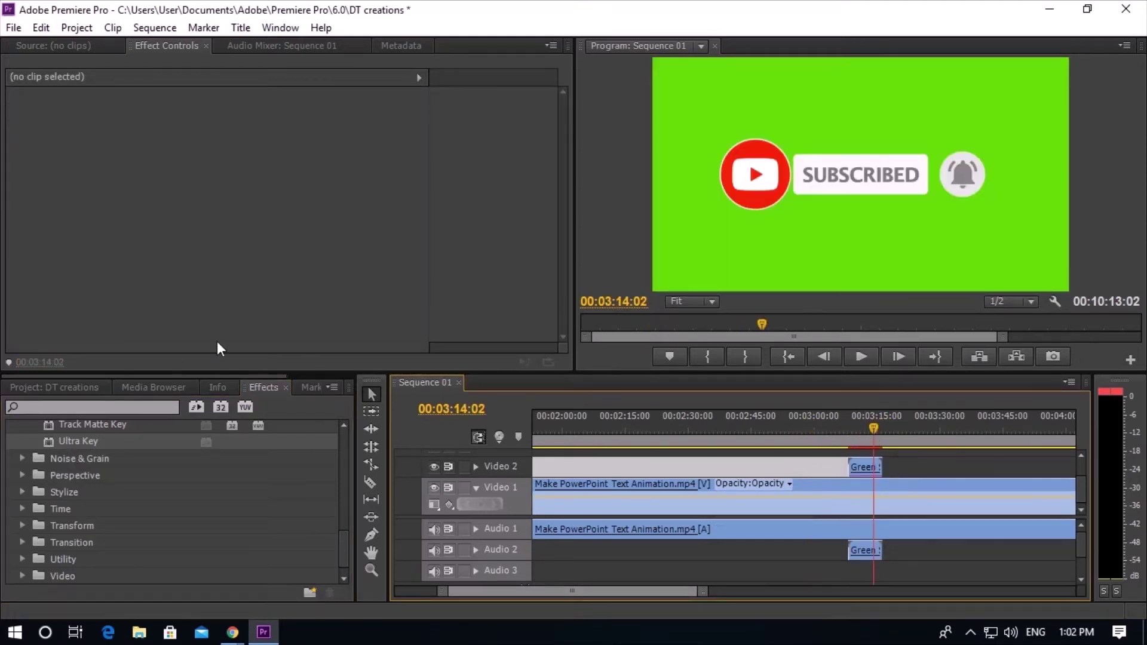
click(864, 467)
click(236, 217)
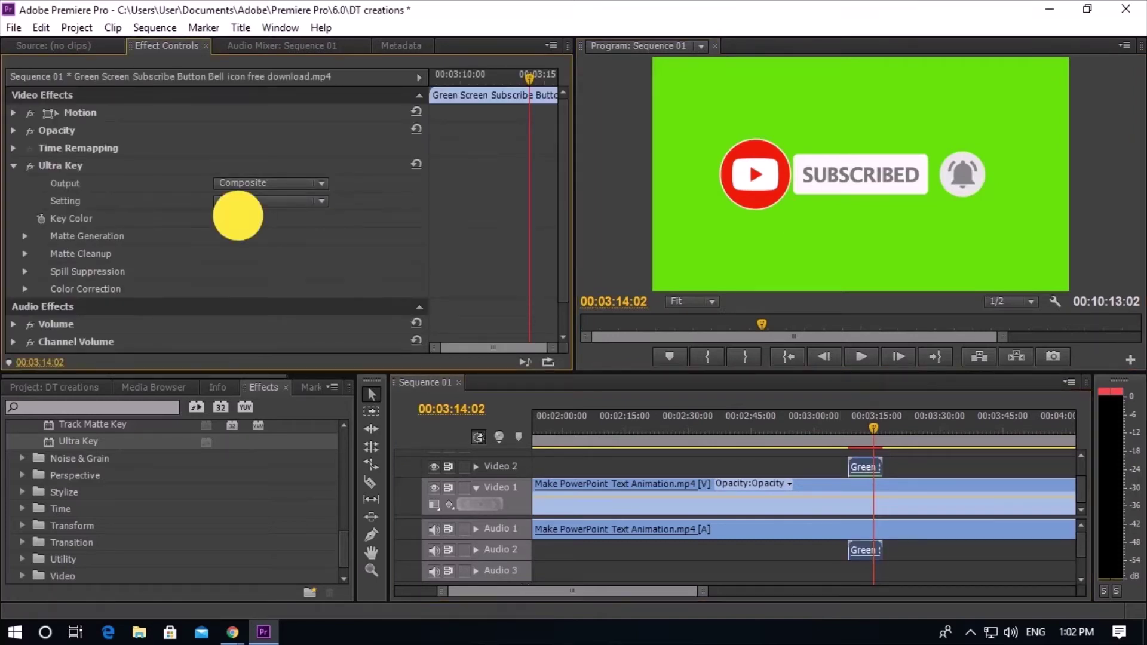
click(810, 147)
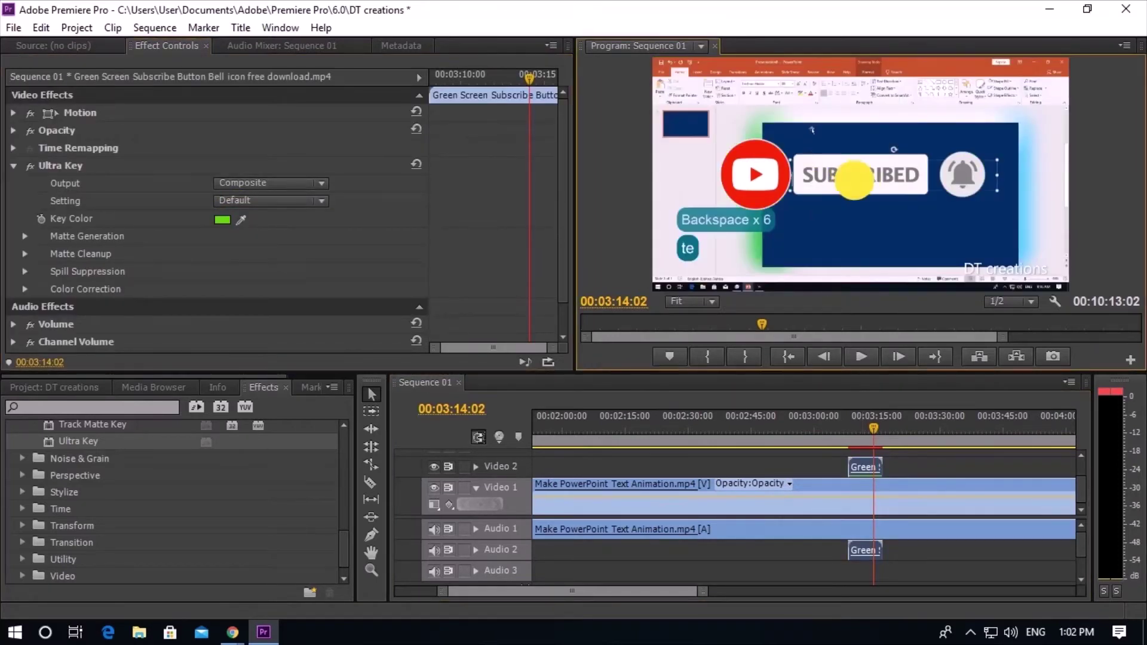
Shrink the third subscribe overlay to roughly a third and place it at the bottom center of the frame.
click(924, 128)
drag(1059, 64, 933, 153)
drag(854, 179, 851, 266)
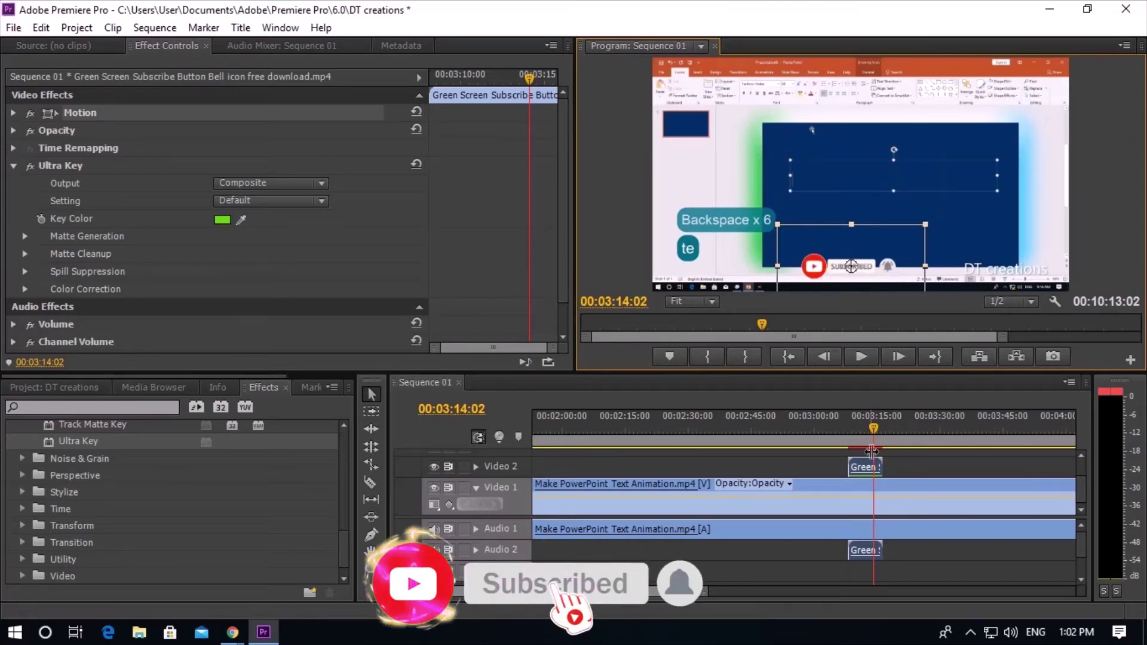
Apply Ultra Key to the last green screen clip, near 00:08:35, and sample its green background as key color.
scroll(803, 508, down, 3)
drag(714, 593, 789, 594)
click(874, 428)
drag(73, 448, 877, 468)
drag(242, 218, 748, 109)
Shrink the last subscribe overlay and place it at the bottom center of the frame.
click(1047, 66)
drag(1047, 66, 926, 137)
drag(872, 193, 869, 283)
Return the playhead to the sequence start and preview the opening with the keyed overlay up to about 00:00:05:15.
drag(876, 425, 764, 421)
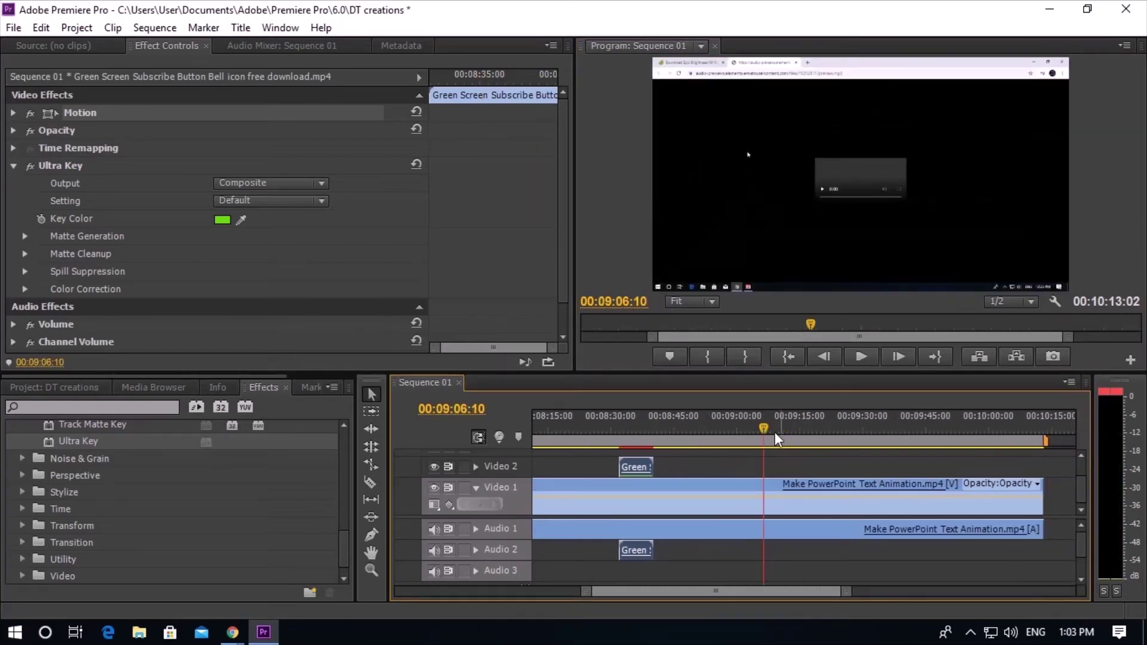
click(795, 357)
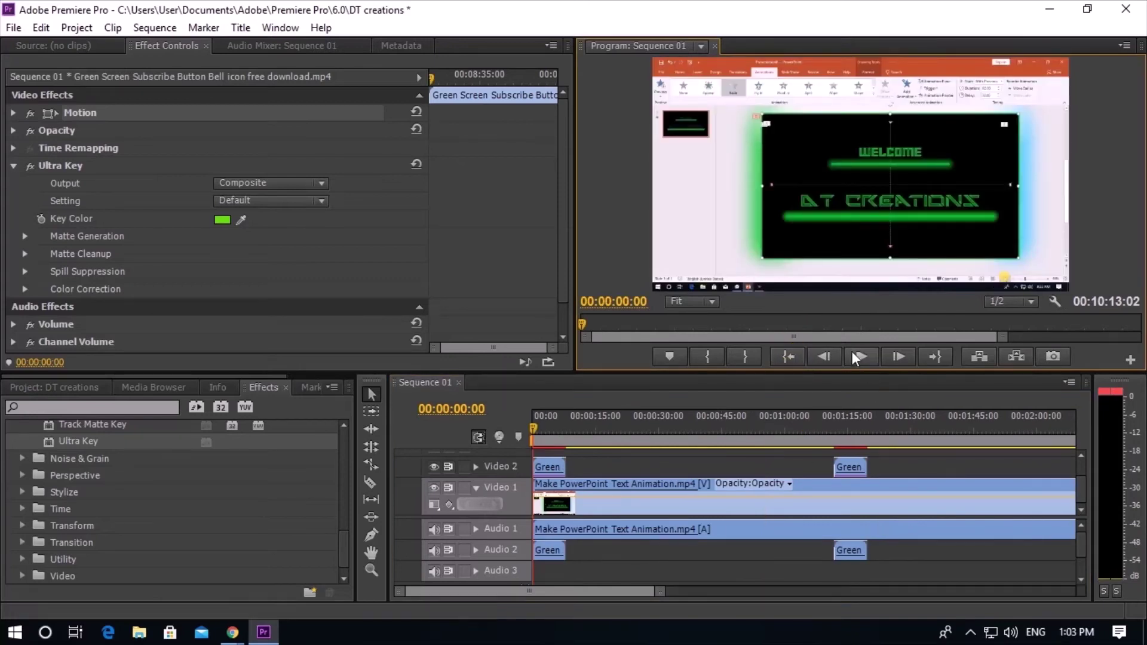
click(861, 356)
click(861, 357)
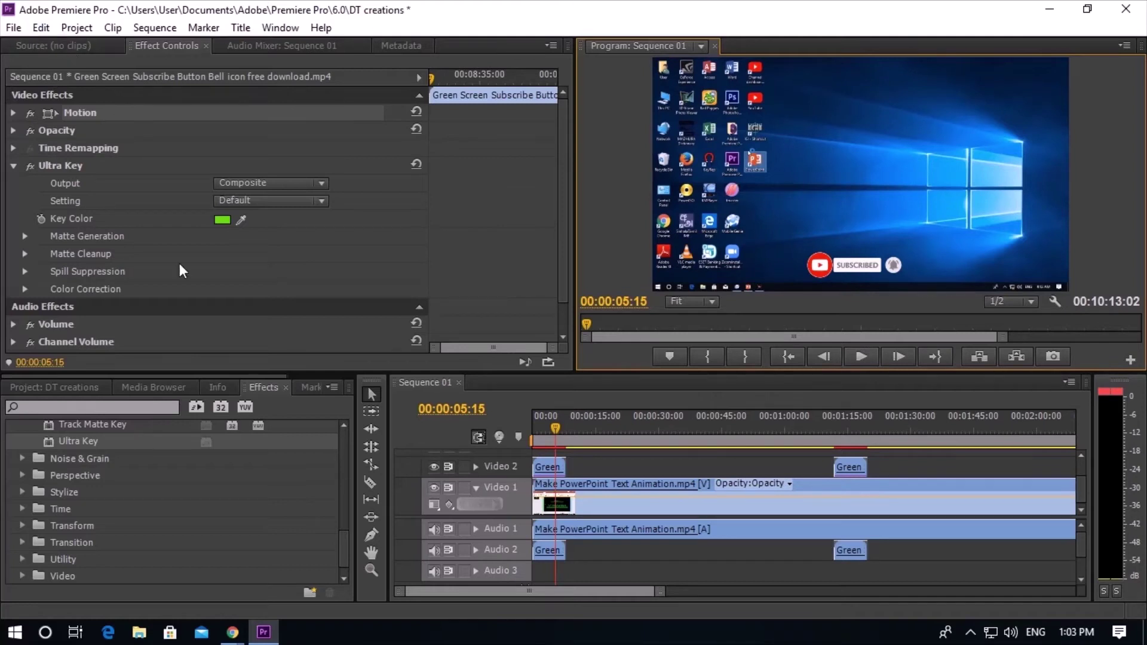
Open the media export settings for the sequence and set the format to H.264.
click(13, 27)
mouse_move(58, 449)
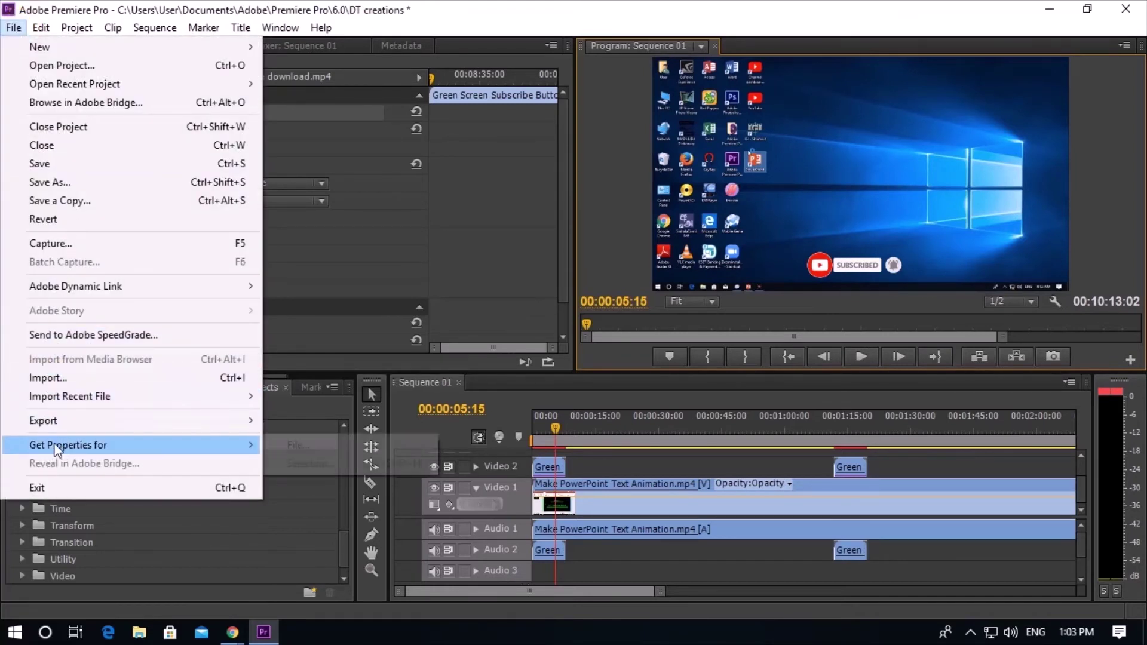
mouse_move(64, 428)
click(298, 417)
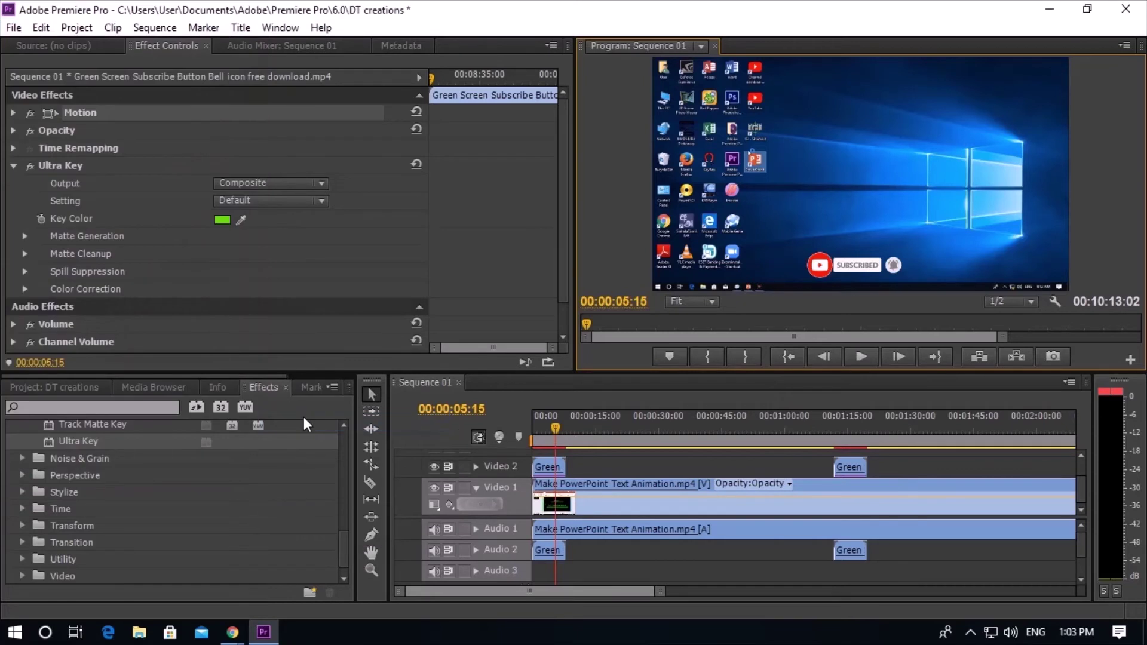
click(780, 122)
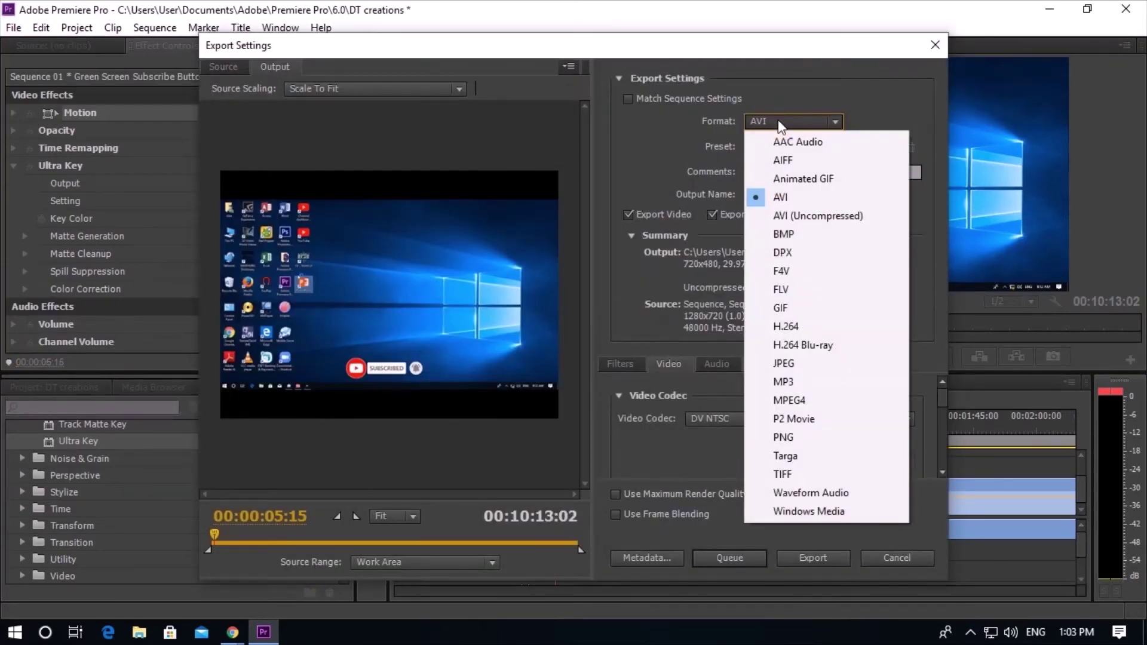
click(795, 326)
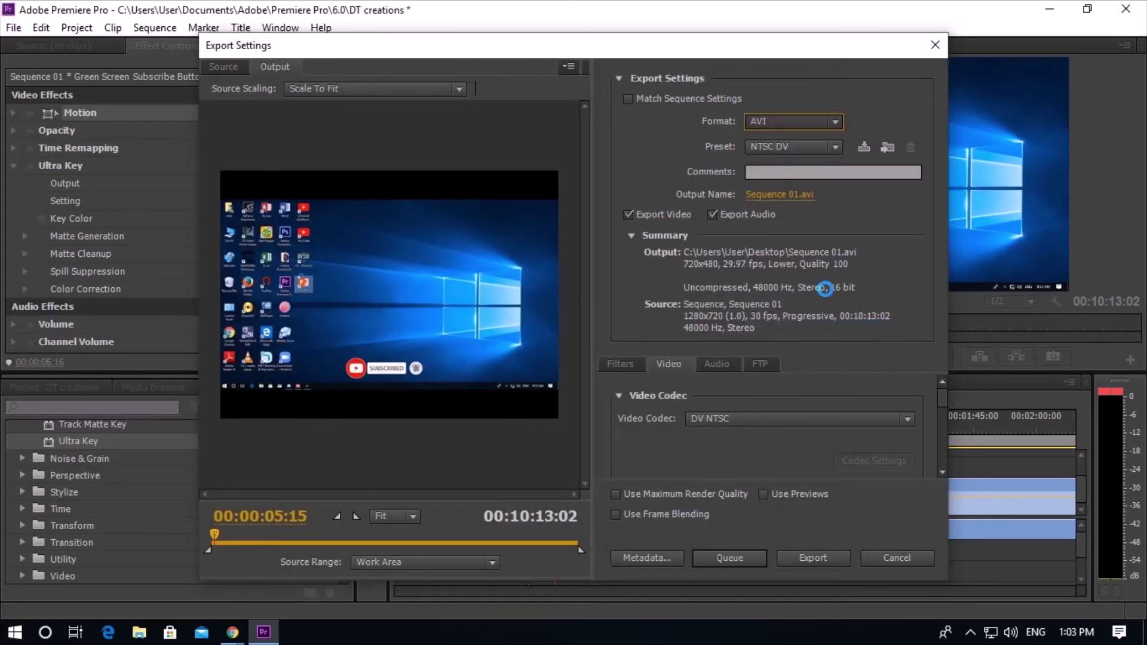
Choose the YouTube HD 1080p 25 preset for the export.
click(812, 148)
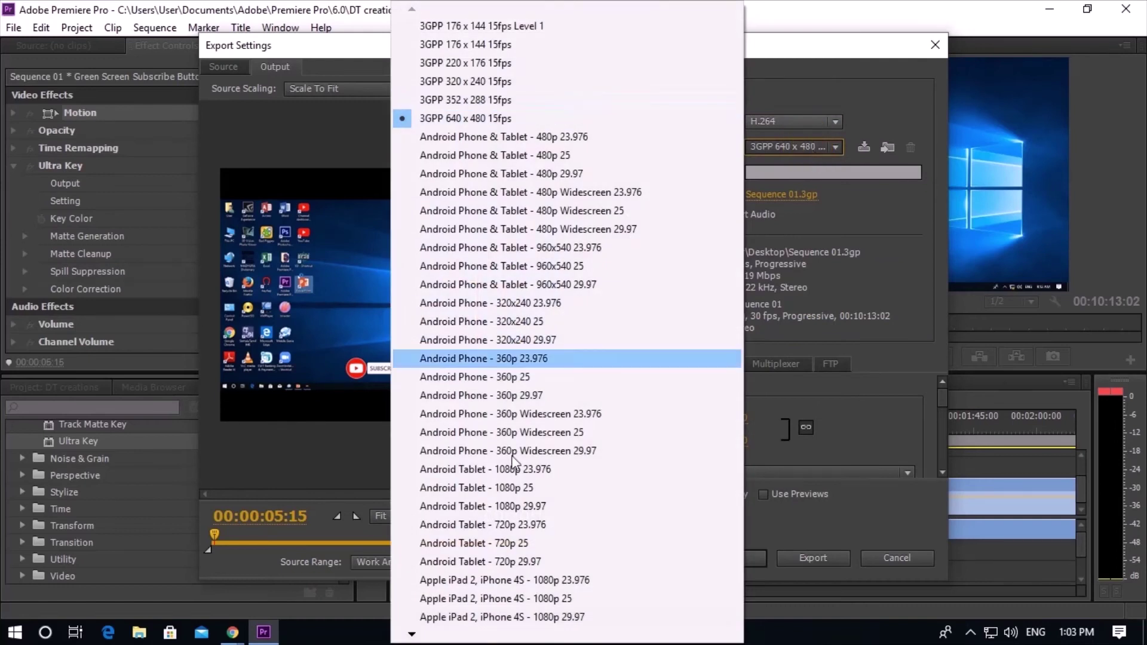
mouse_move(411, 635)
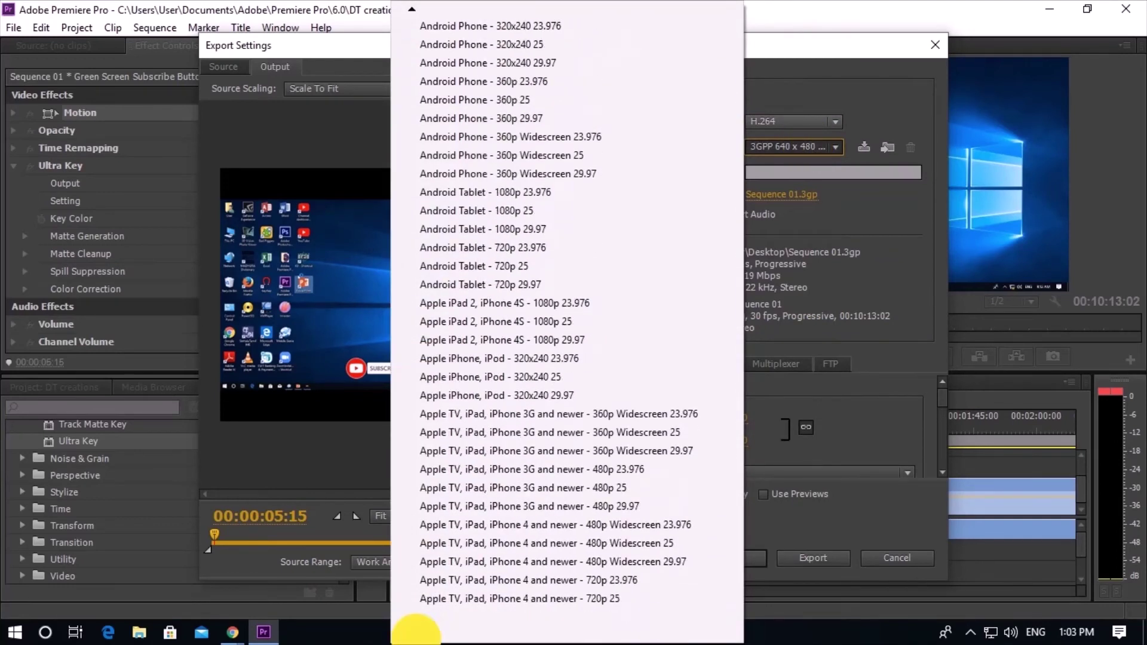
click(415, 632)
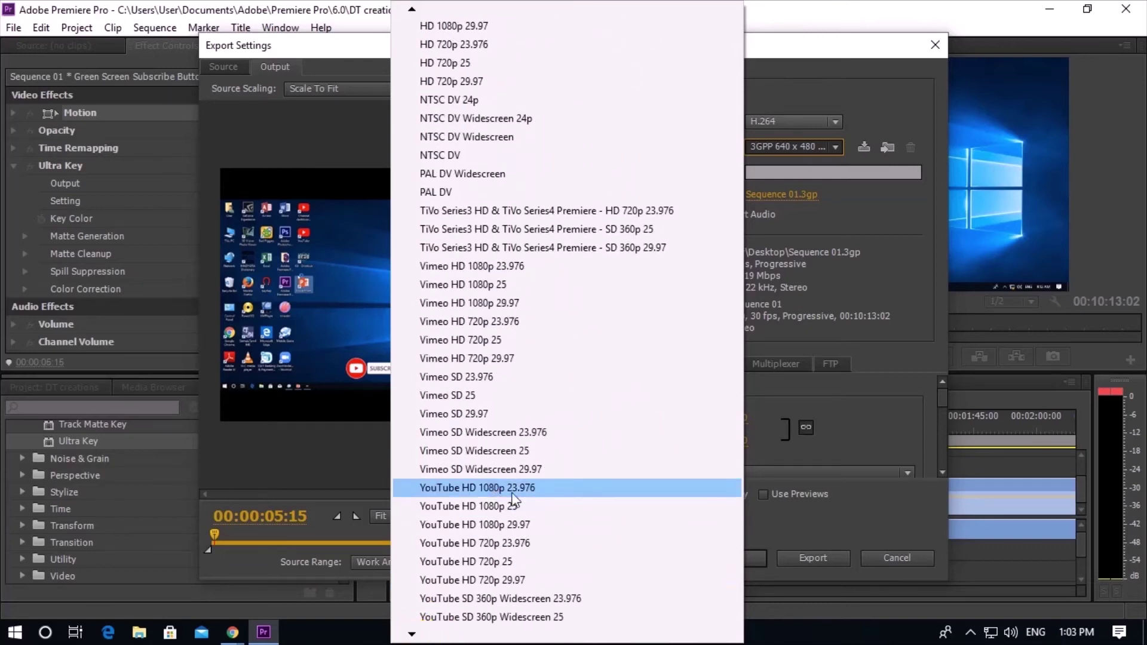
click(512, 506)
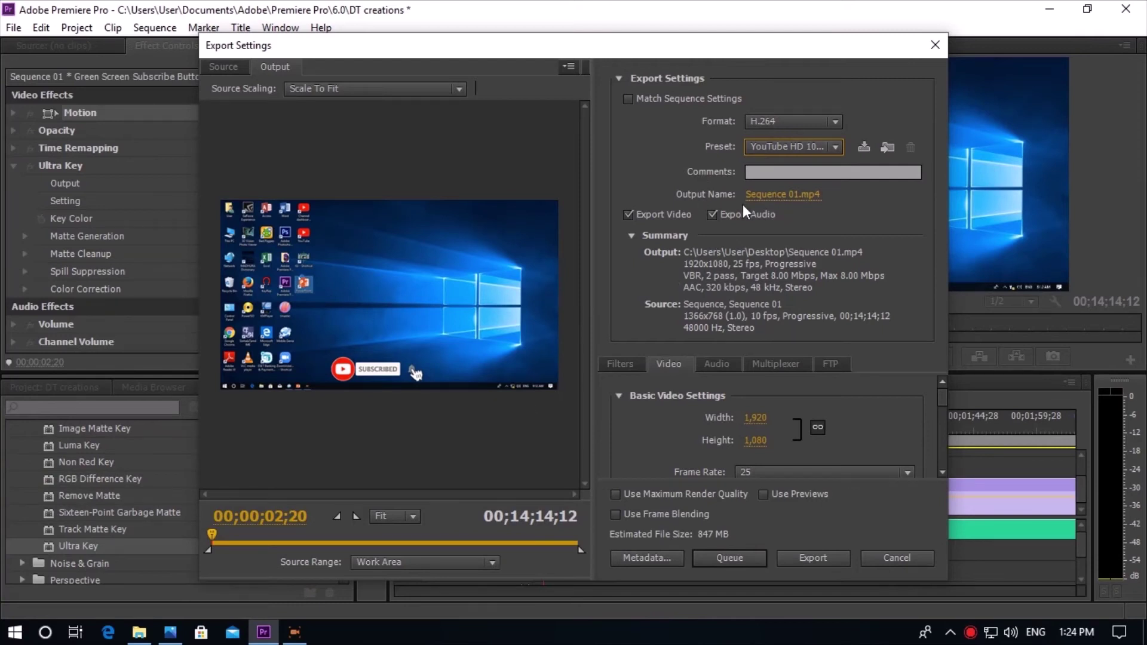
Name the output file DT creations, save it to the Desktop, and export the video.
click(770, 194)
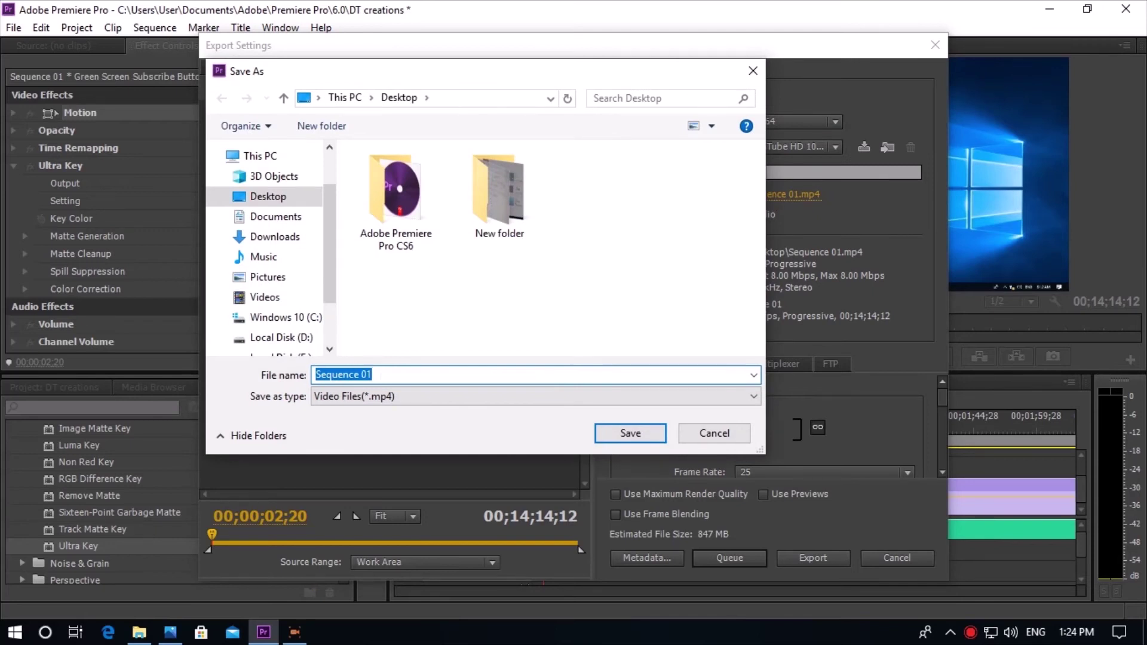
key(shift)
text(DT )
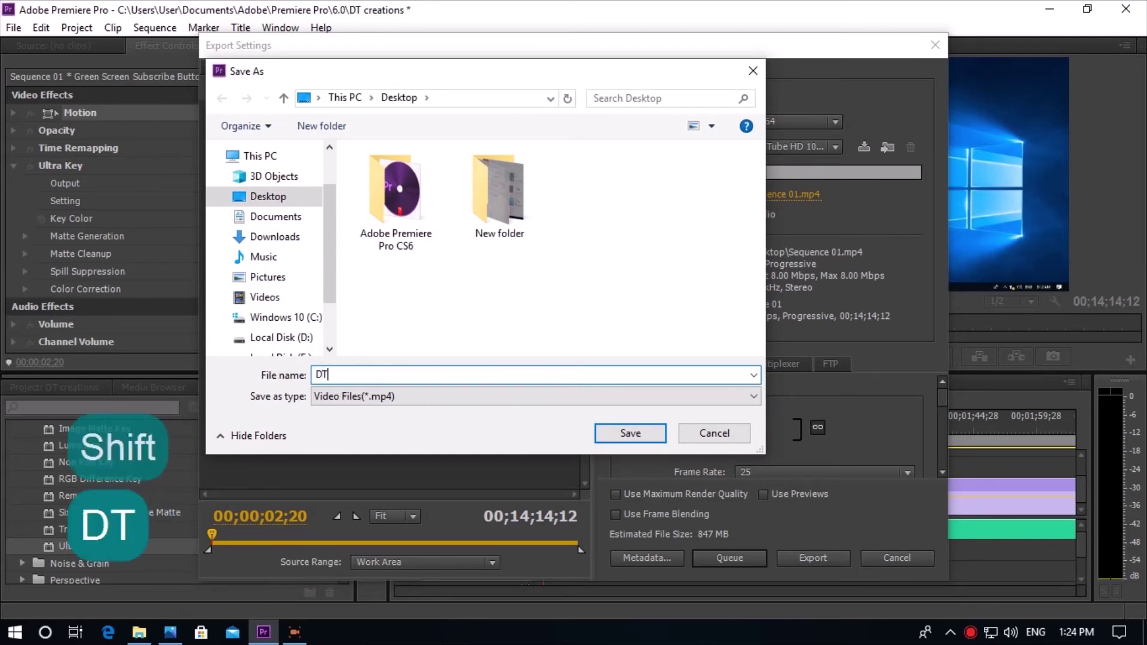
text(crea)
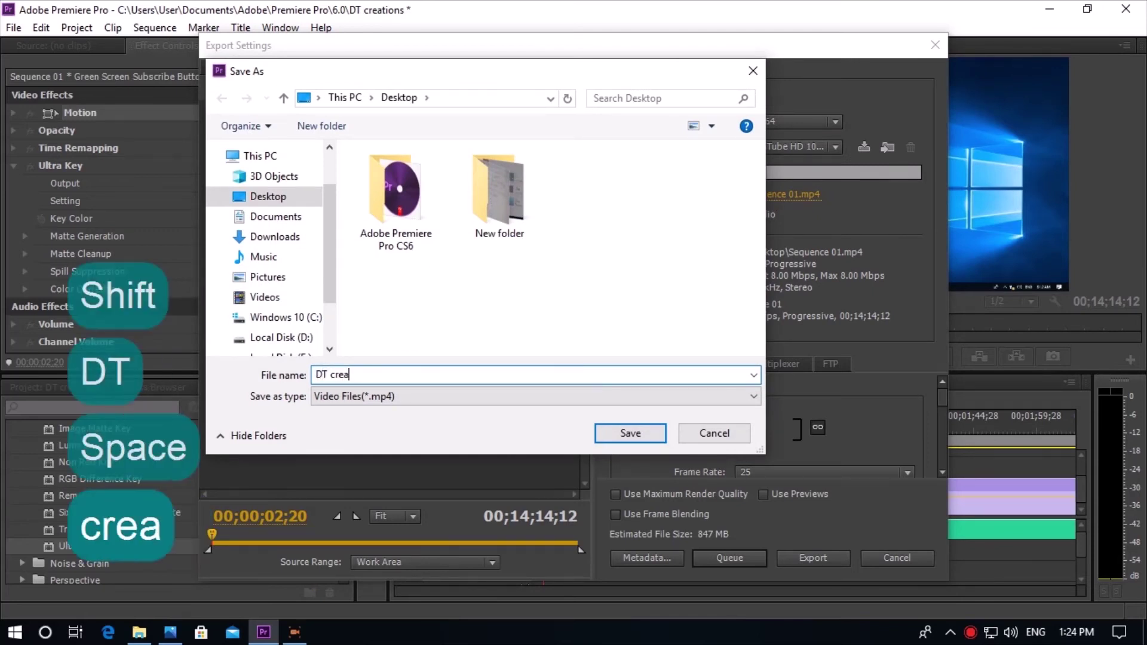
text(tions)
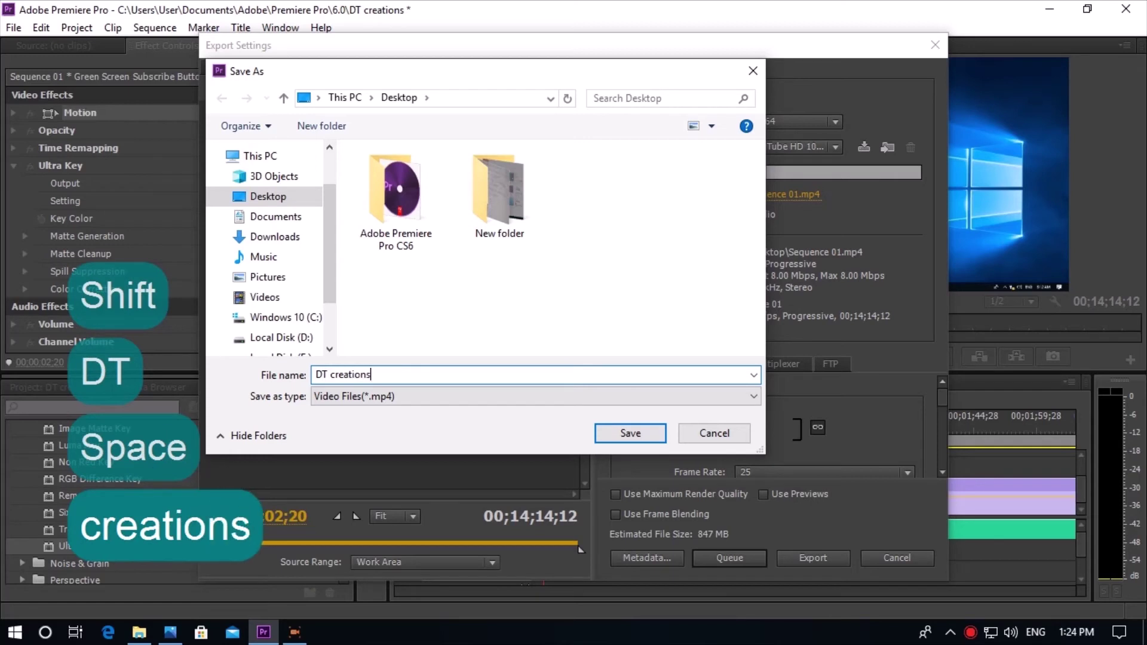
click(273, 196)
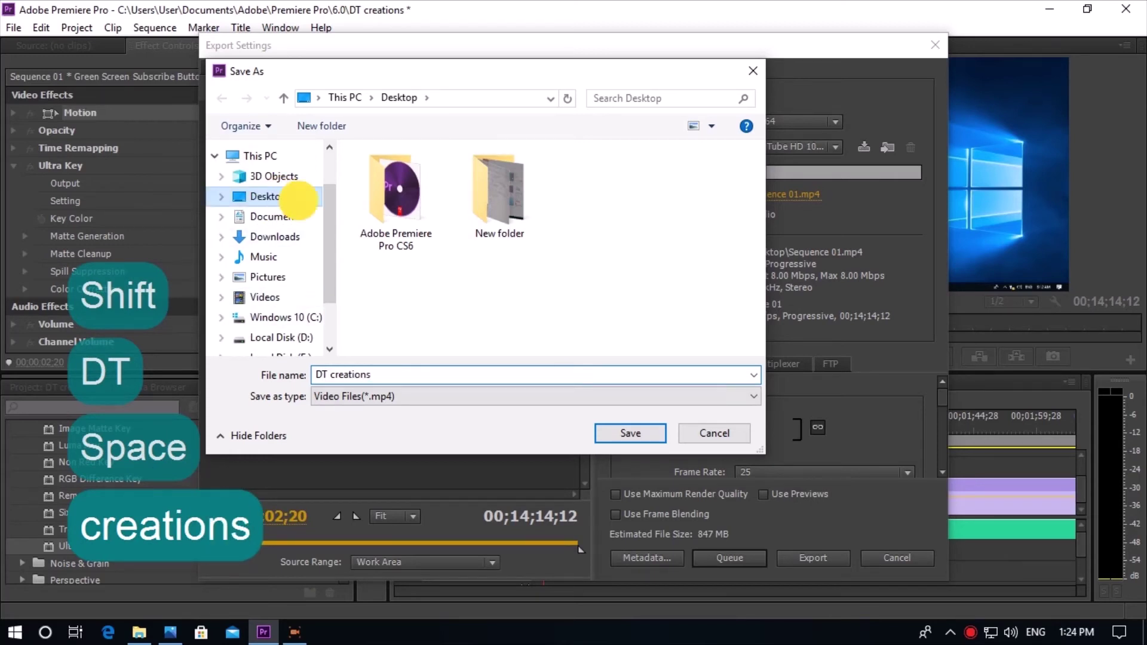
click(616, 434)
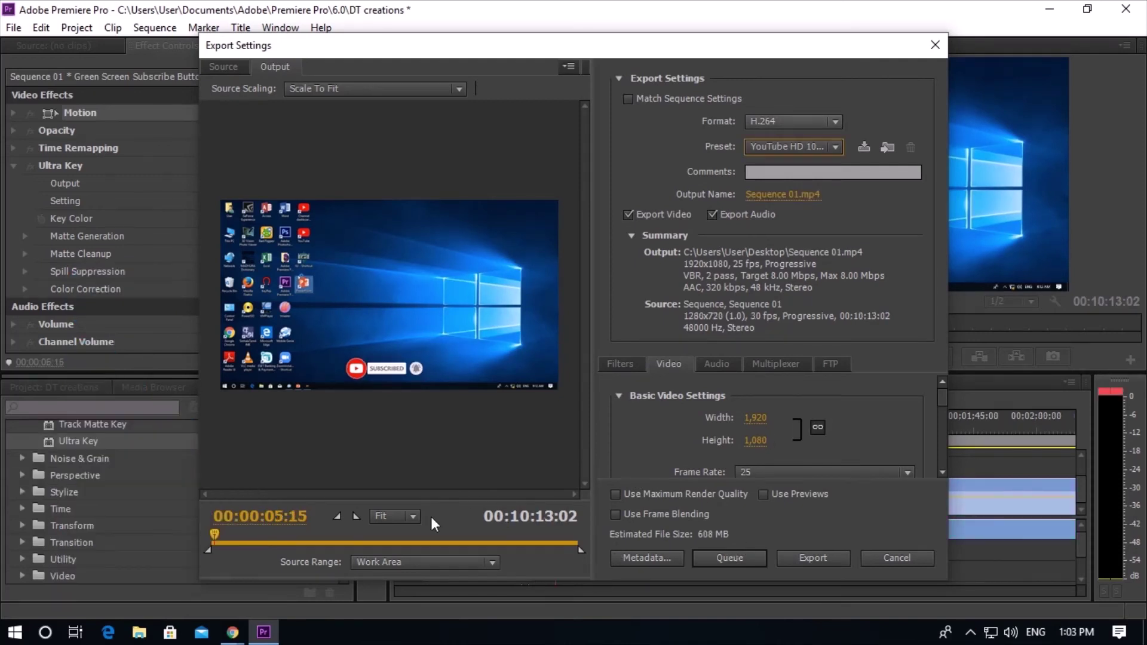
click(801, 559)
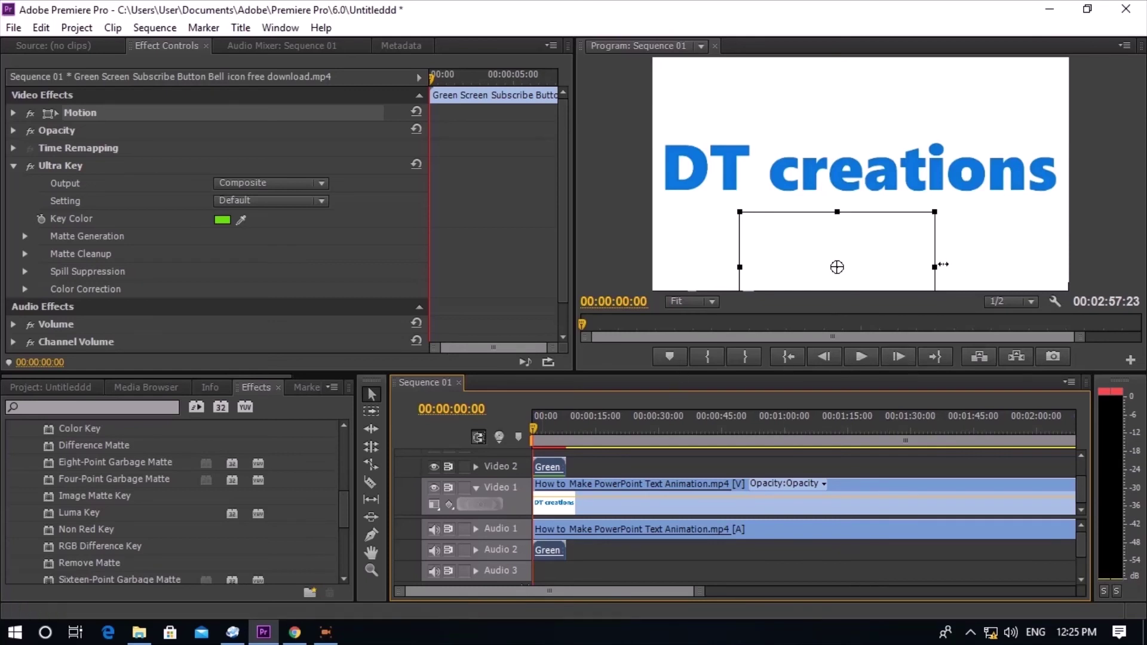
Preview the sequence with the keyed overlay from the start up to about 00:00:11:11.
click(861, 357)
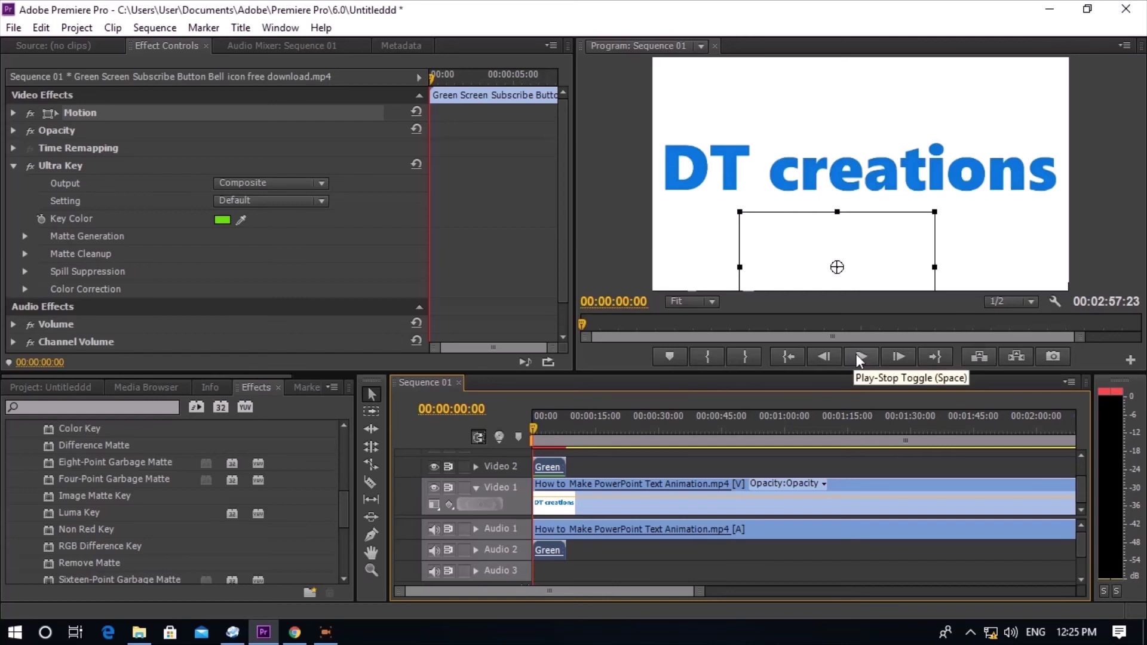
click(859, 356)
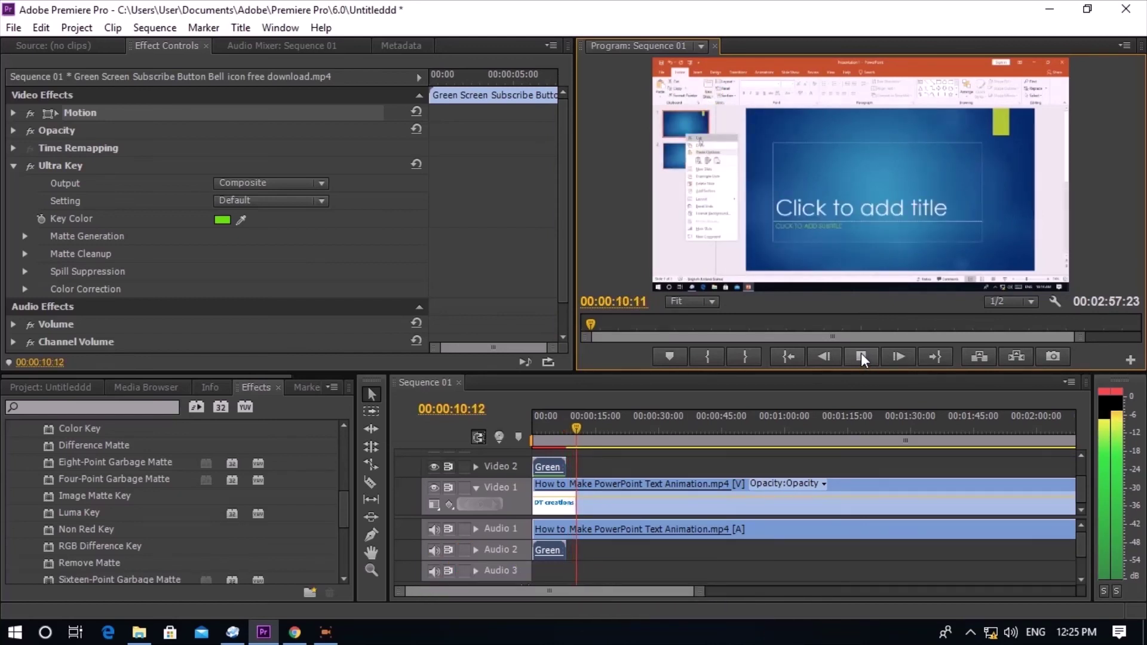
click(862, 354)
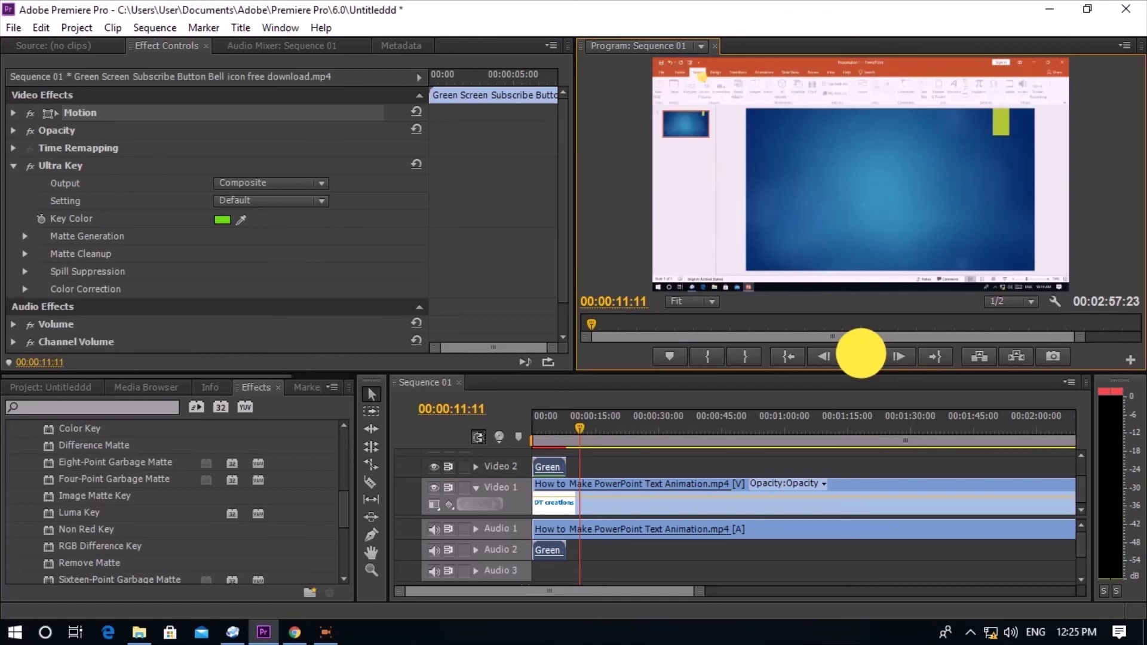
Switch from Premiere Pro to the desktop and open the mm video file for playback.
click(1054, 9)
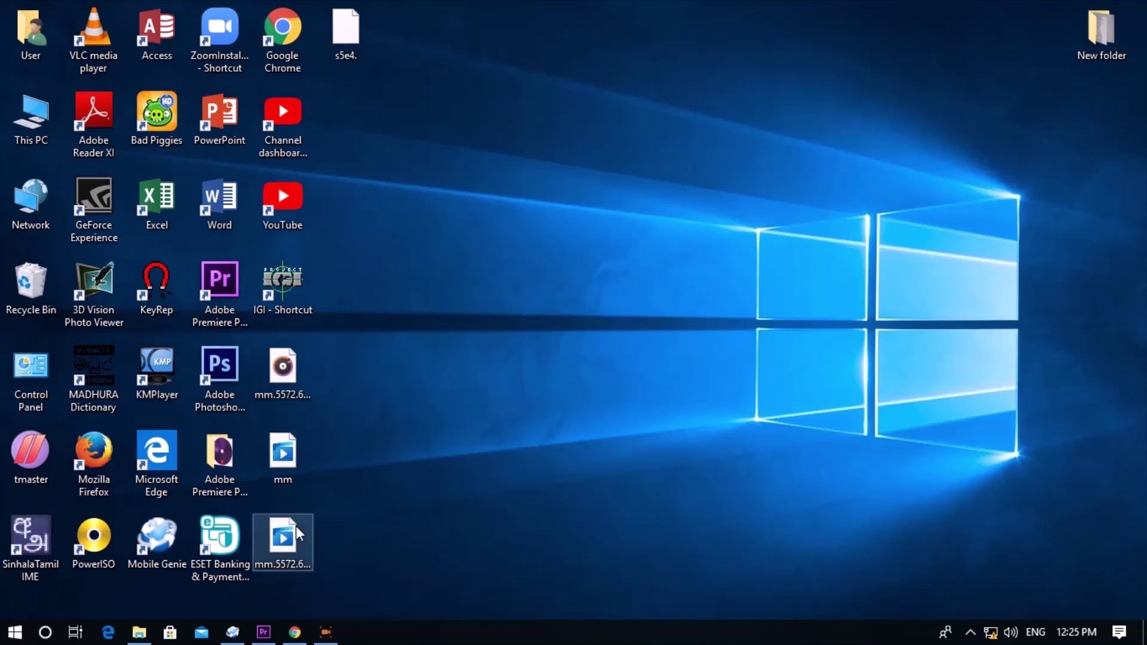
click(290, 437)
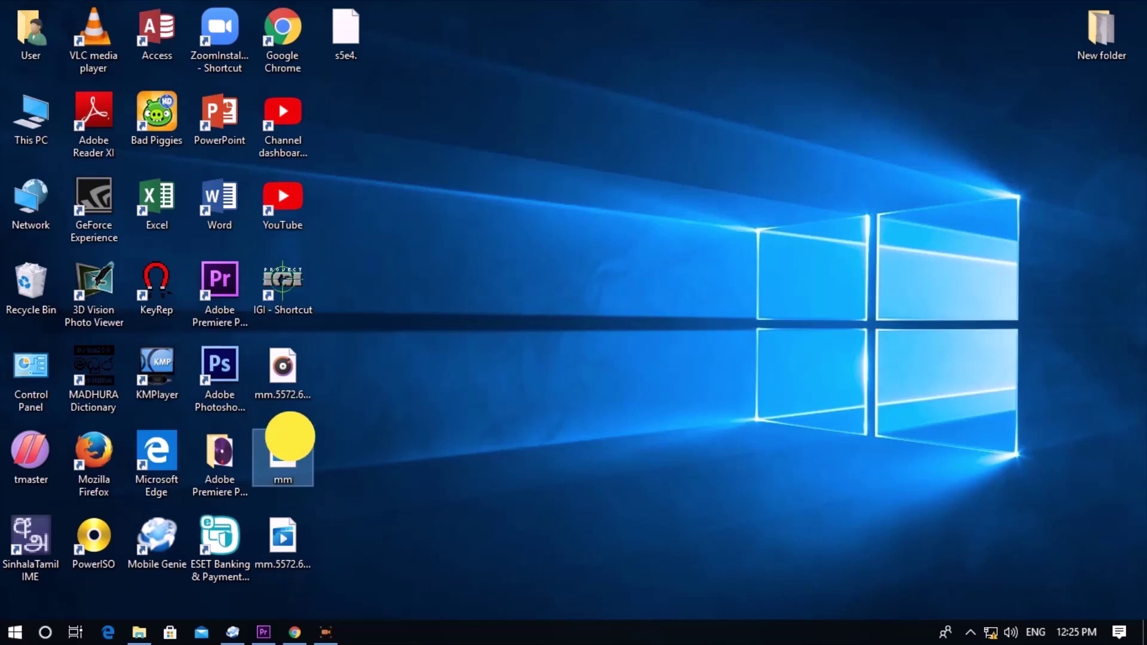
double_click(291, 439)
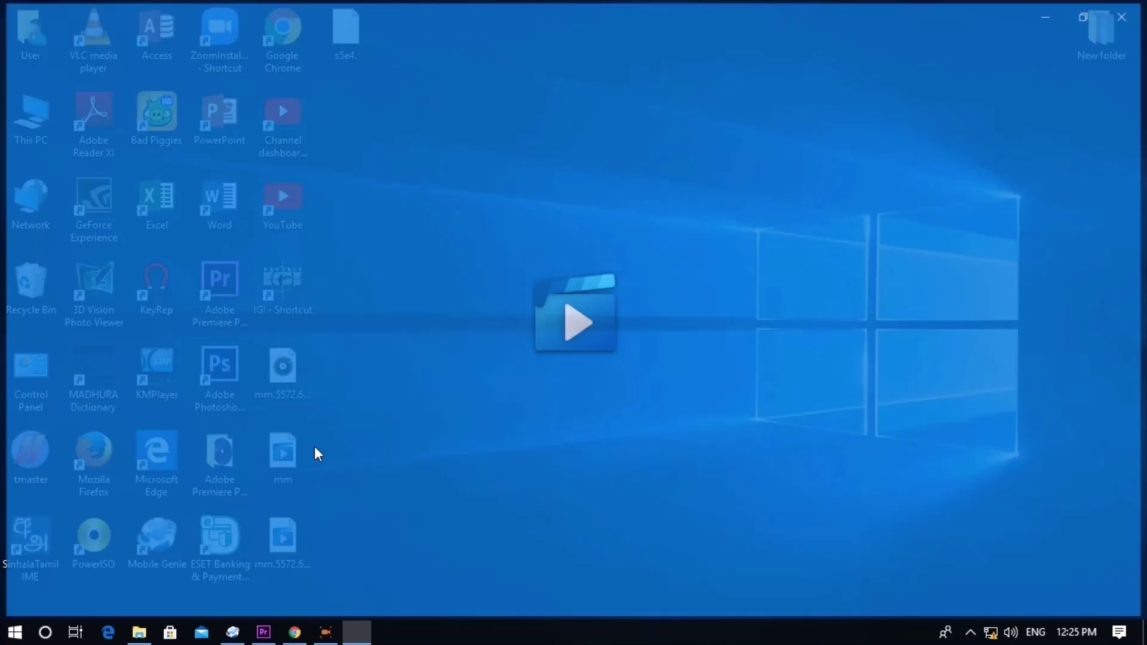